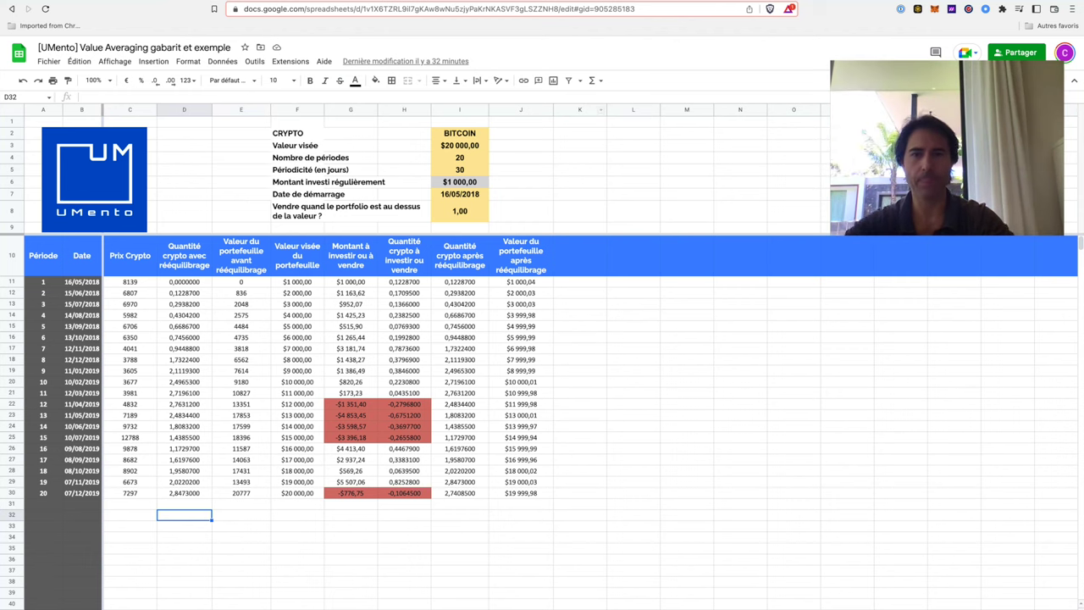
Review the Bitcoin plan's parameters: crypto, target value, number of periods, periodicity in days and the regular investment amount formula.
{"action": "left_click", "coordinate": [460, 145]}
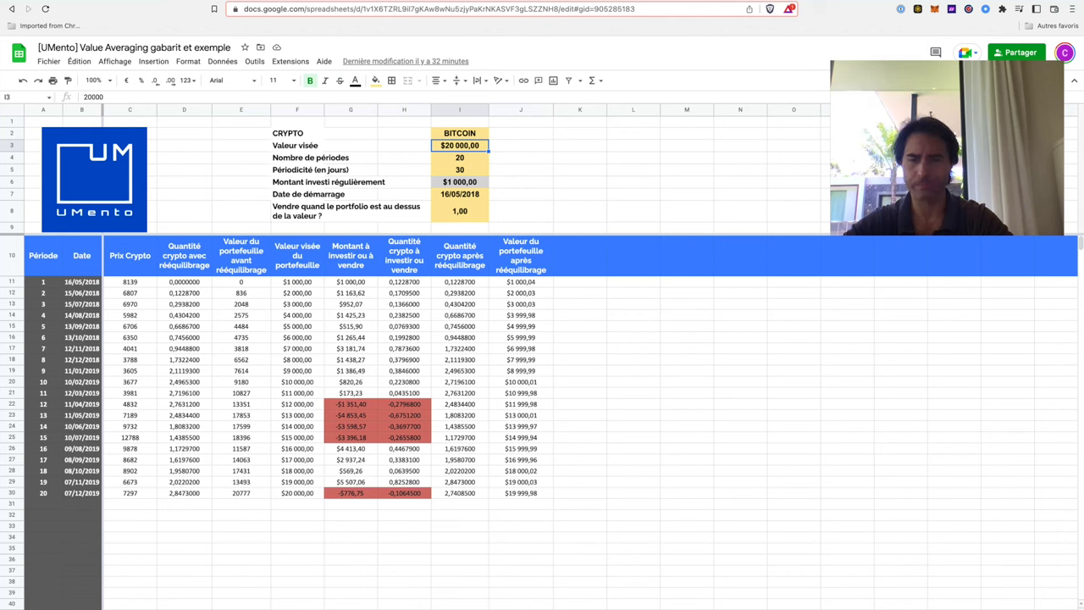
{"action": "left_click", "coordinate": [521, 159]}
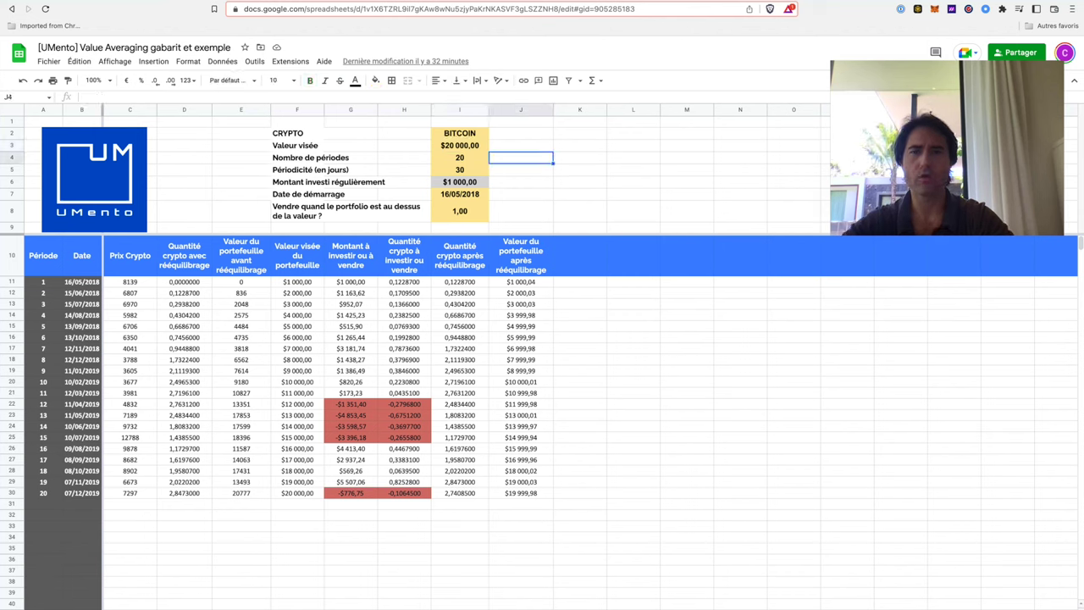
{"action": "left_click", "coordinate": [460, 158]}
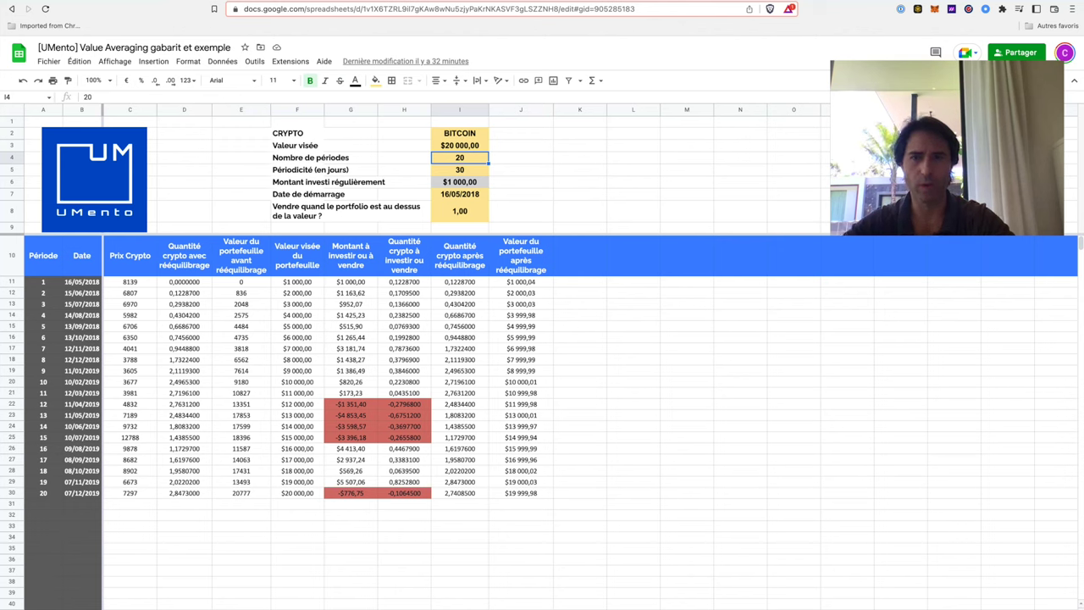
{"action": "left_click", "coordinate": [459, 170]}
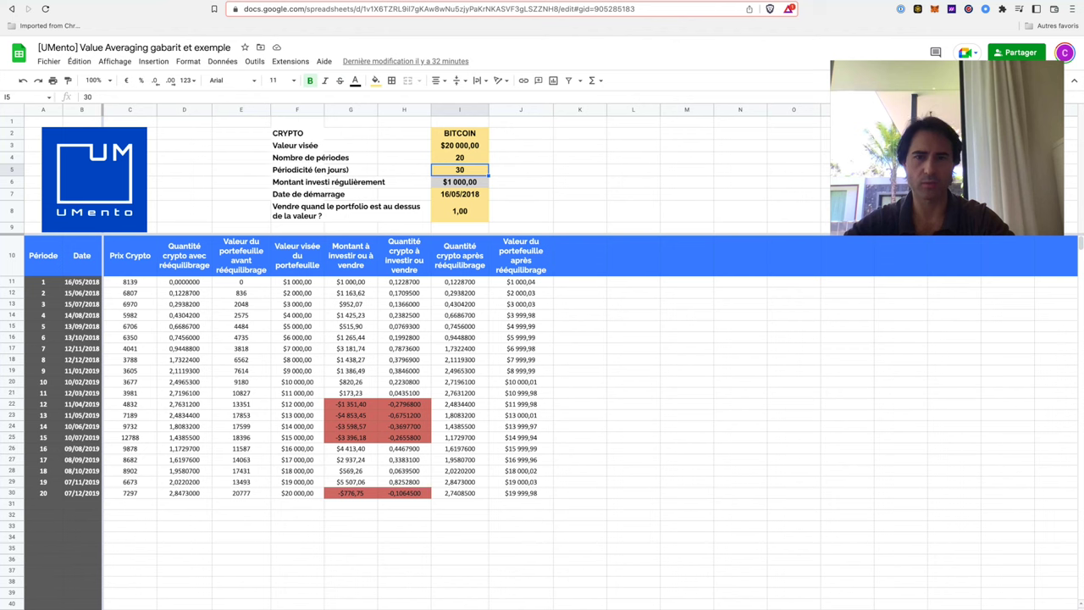
{"action": "left_click", "coordinate": [460, 157]}
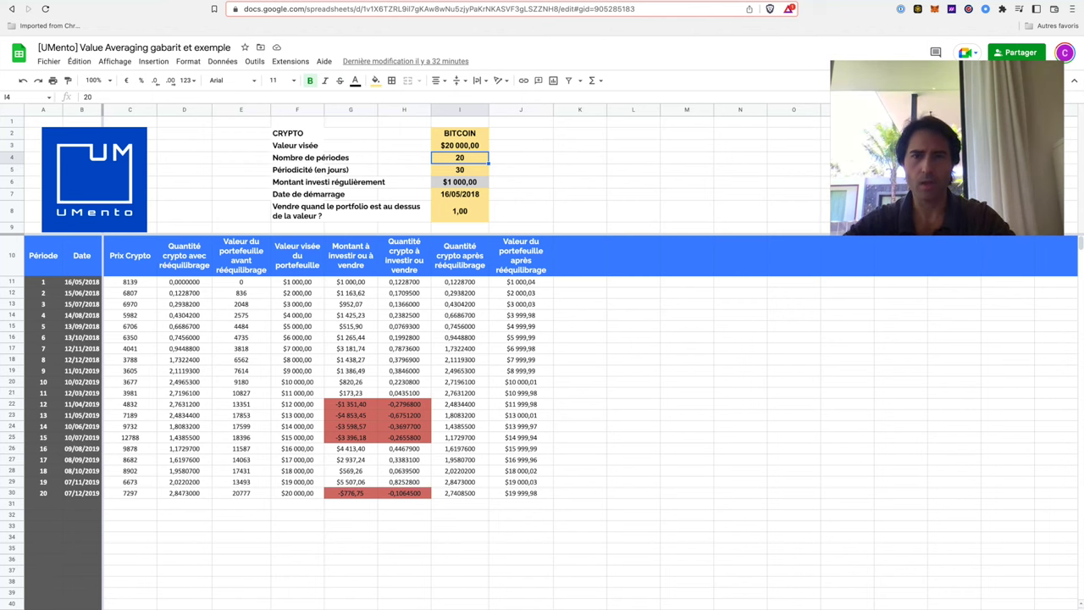
{"action": "left_click", "coordinate": [460, 182]}
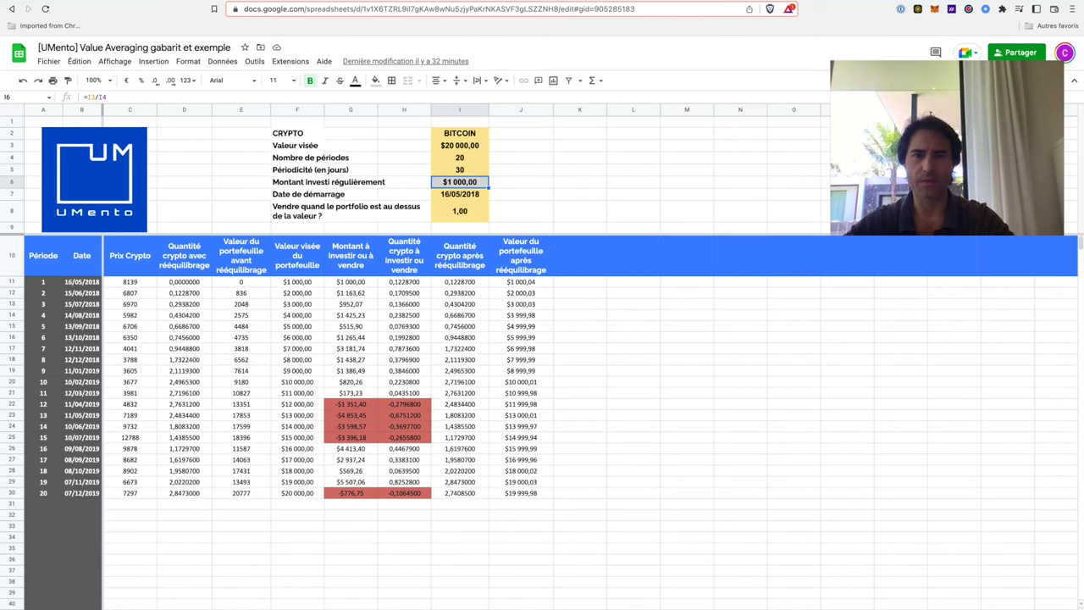
{"action": "left_click", "coordinate": [460, 134]}
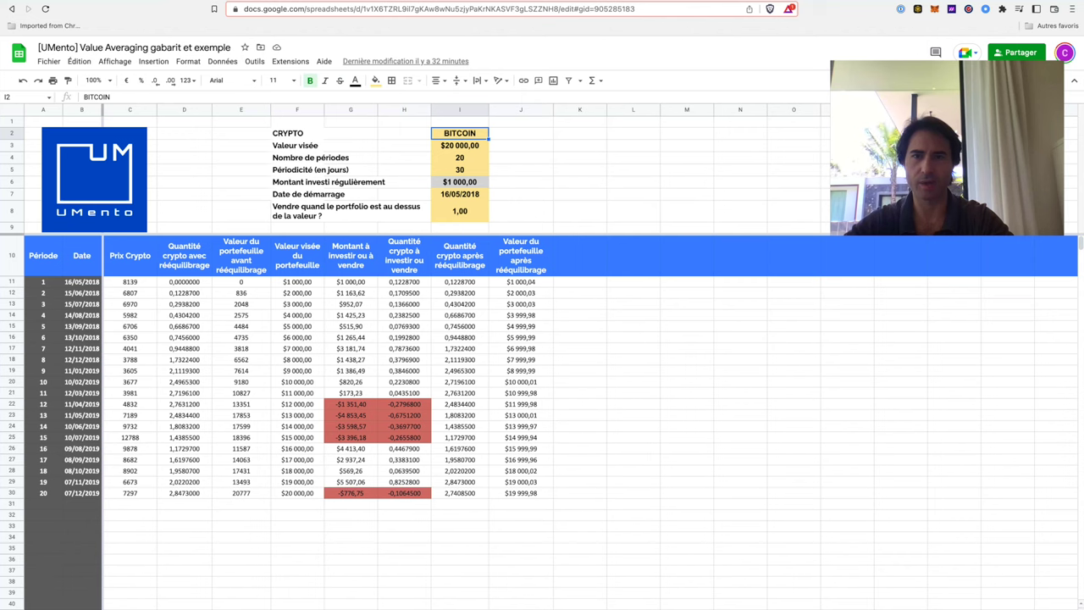
{"action": "left_click", "coordinate": [459, 158]}
{"action": "left_click", "coordinate": [460, 182]}
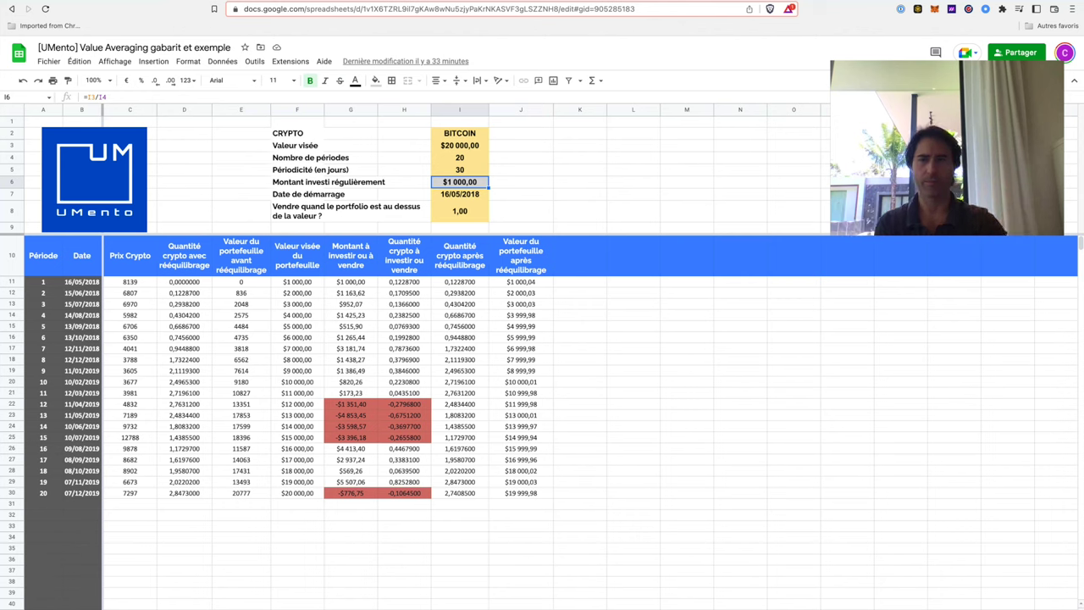
Examine the target portfolio value formulas from period 1 to period 20 and compare them with the value path chart in the MindMeister map.
{"action": "left_click", "coordinate": [297, 281]}
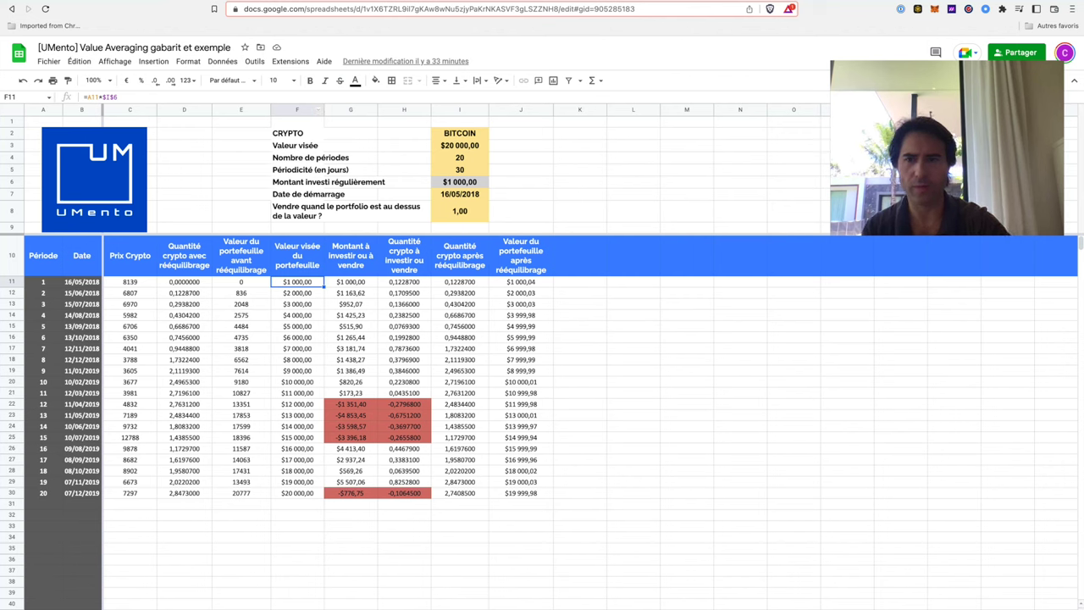
{"action": "key", "text": "Down"}
{"action": "key", "text": "Down"}
{"action": "key", "text": "Down"}
{"action": "key", "text": "Down"}
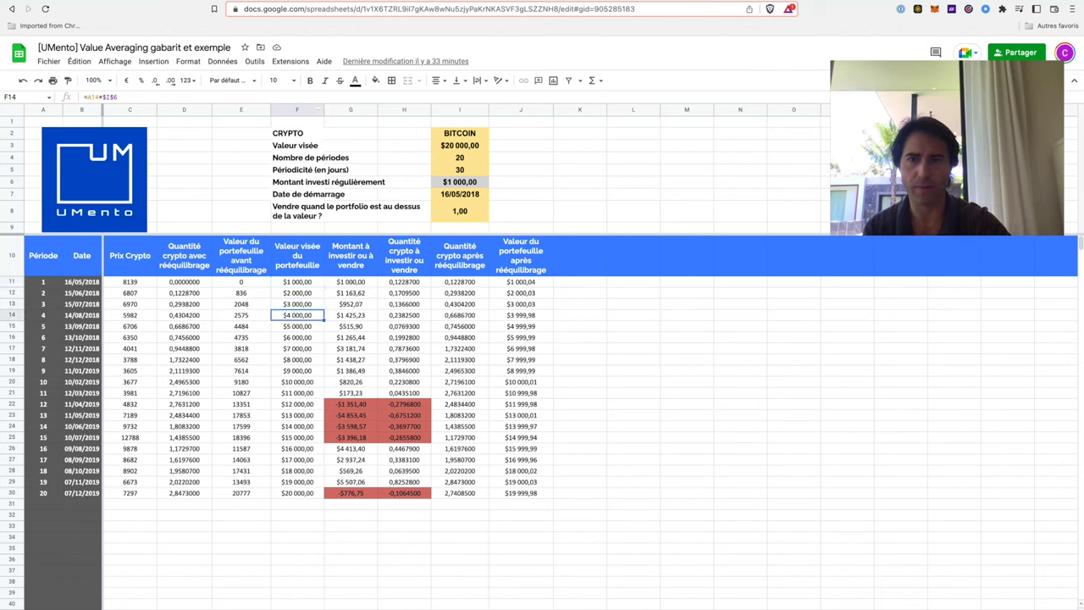
{"action": "key", "text": "super+Down"}
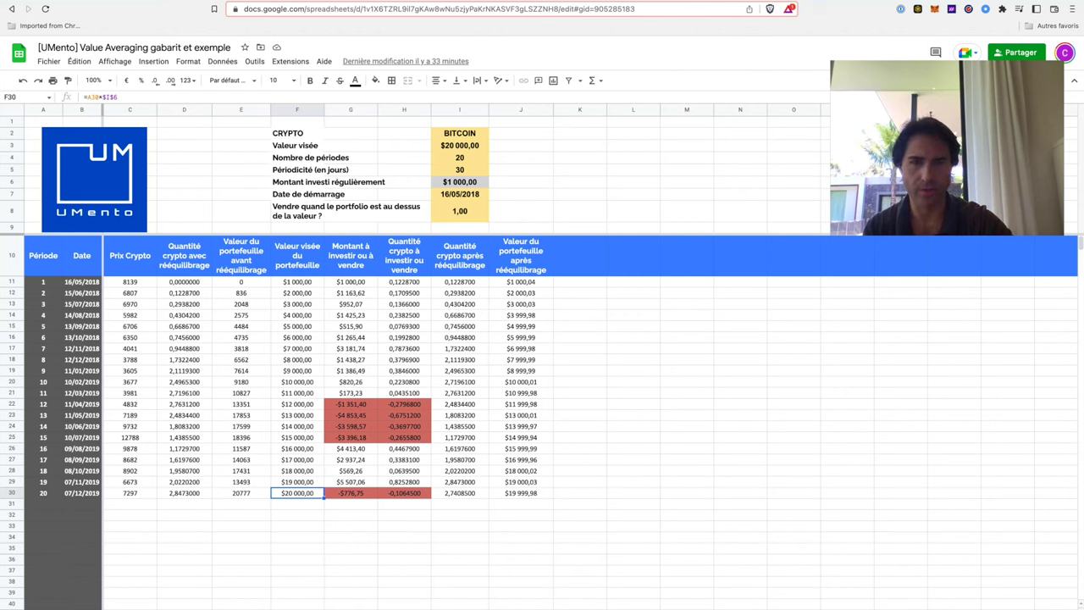
{"action": "key", "text": "ctrl+Up"}
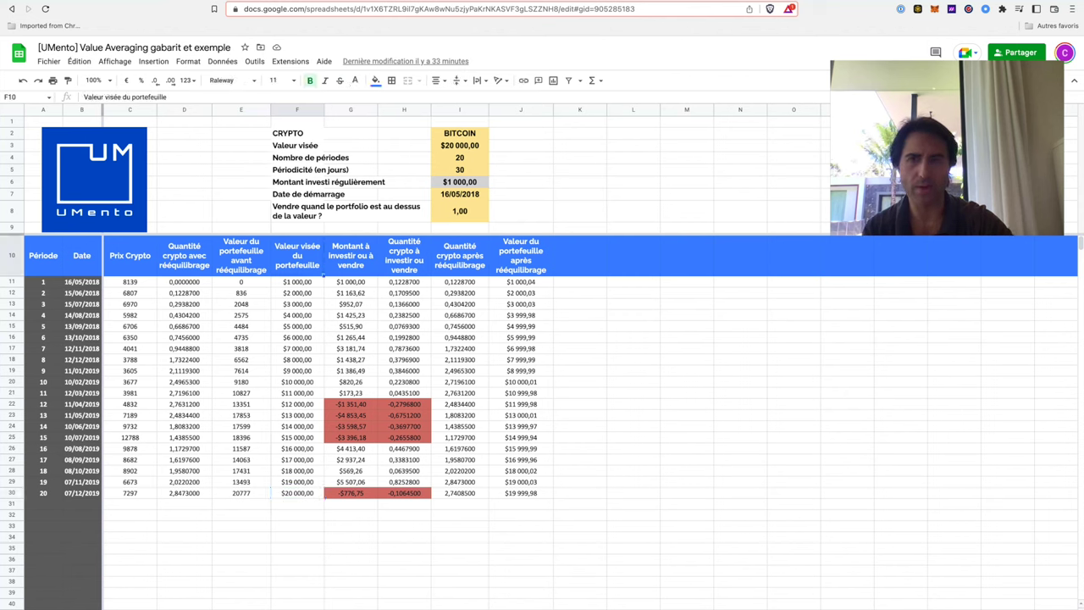
{"action": "key", "text": "ctrl+Tab"}
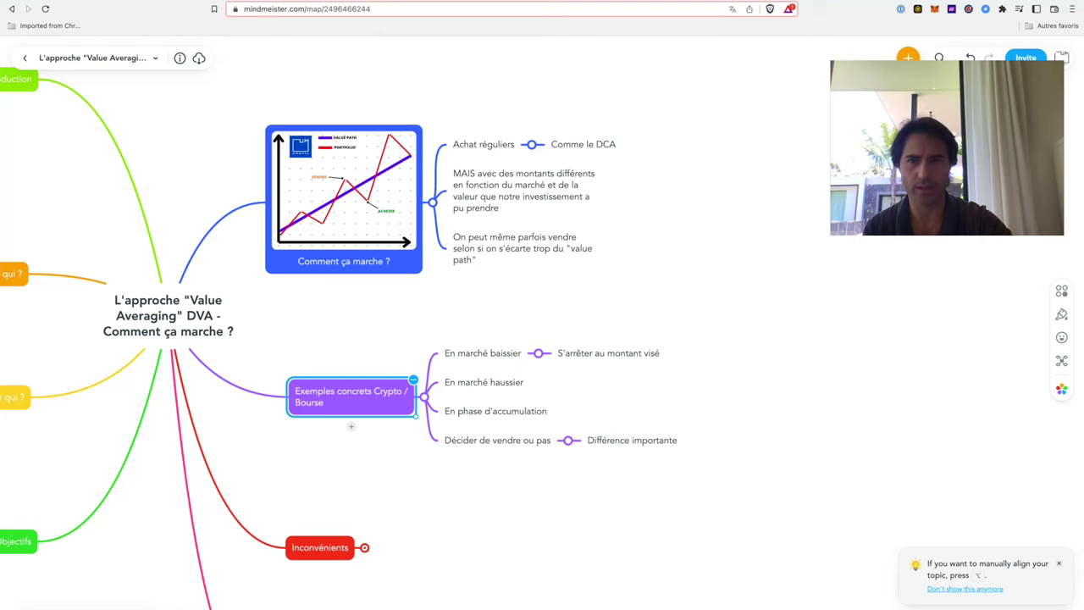
{"action": "key", "text": "ctrl+shift+Tab"}
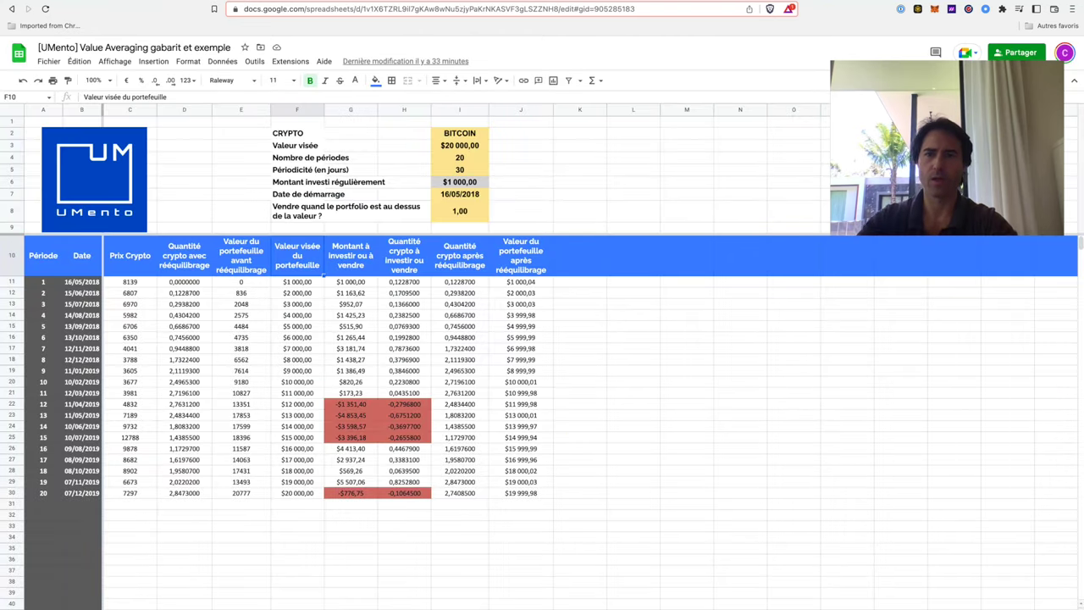
{"action": "left_click", "coordinate": [298, 282]}
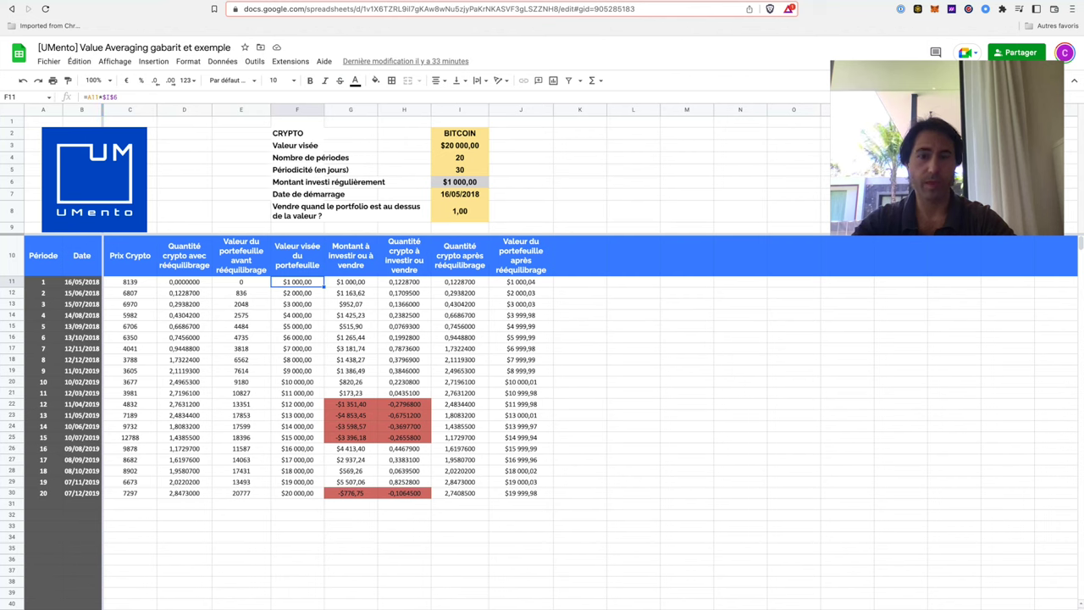
Inspect the start date and the date formulas for periods 1 and 2, and compare with the blank template sheet.
{"action": "left_click", "coordinate": [460, 195]}
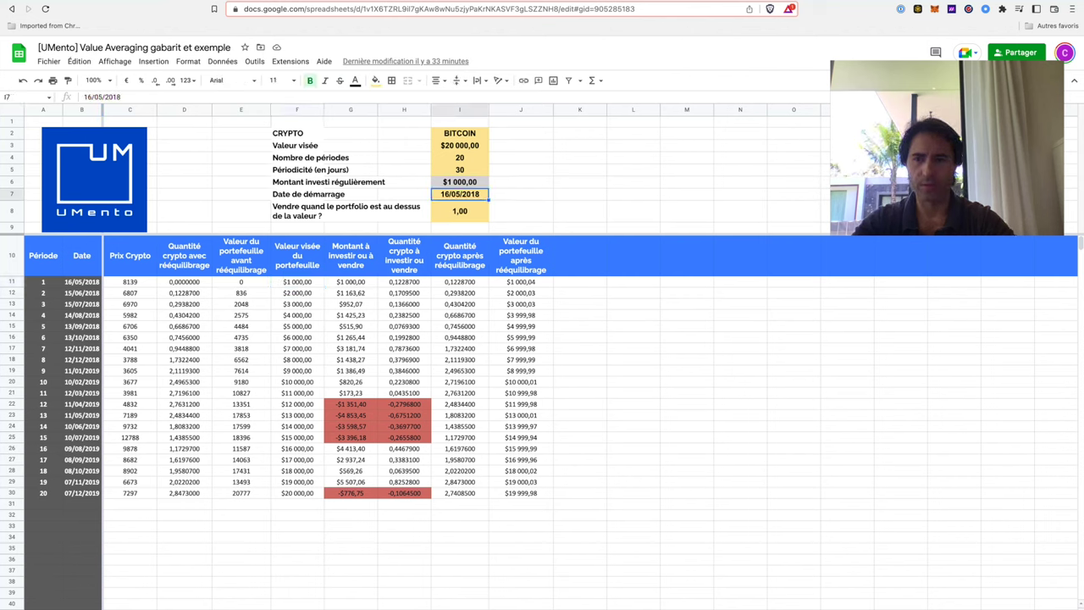
{"action": "left_click", "coordinate": [82, 282]}
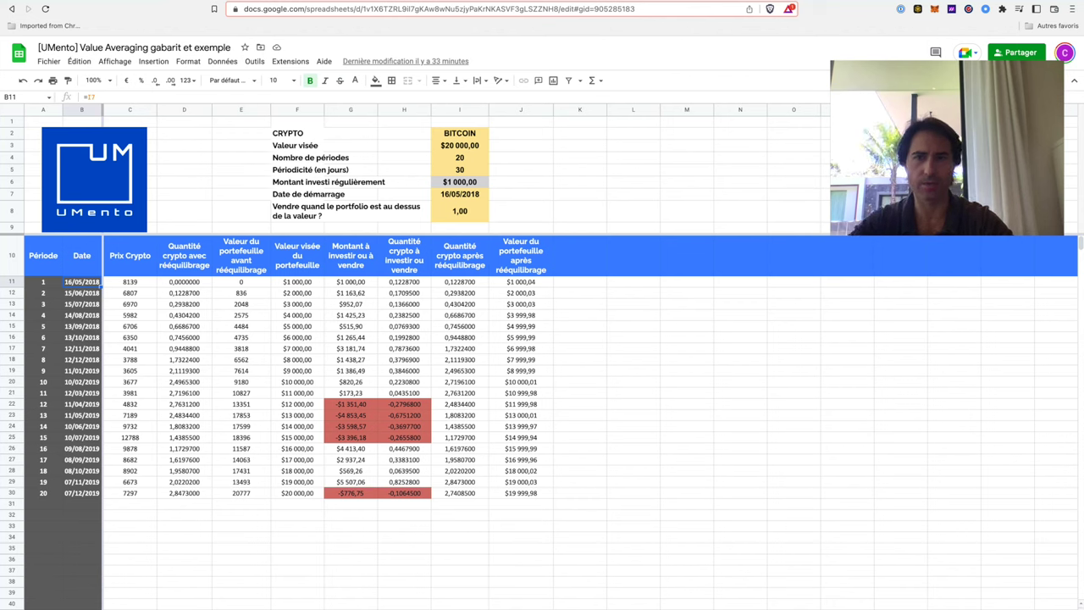
{"action": "left_click", "coordinate": [66, 292]}
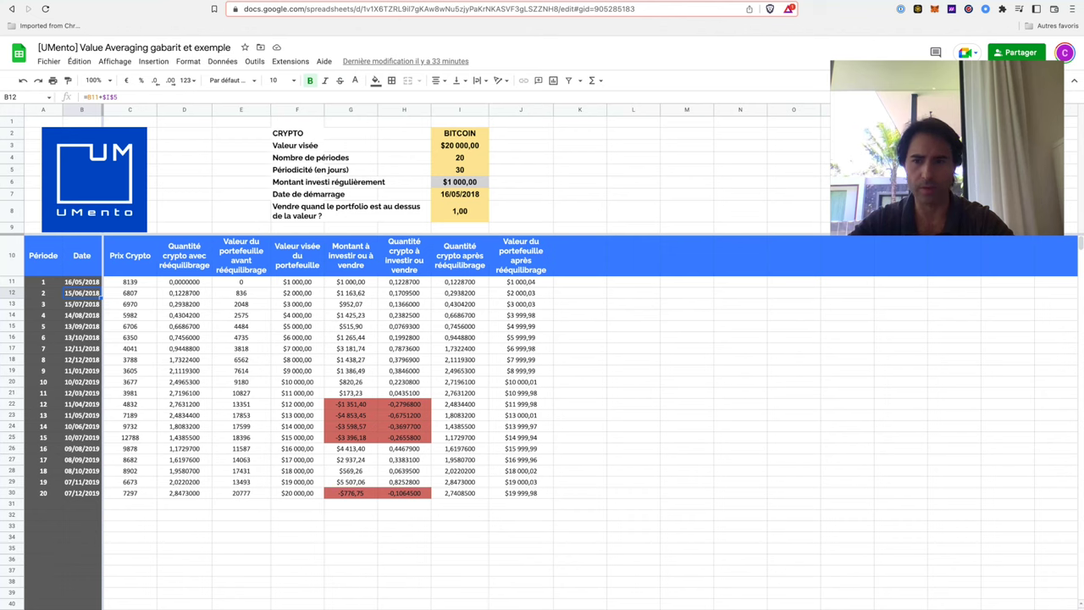
{"action": "key", "text": "ctrl+shift+Page_Up"}
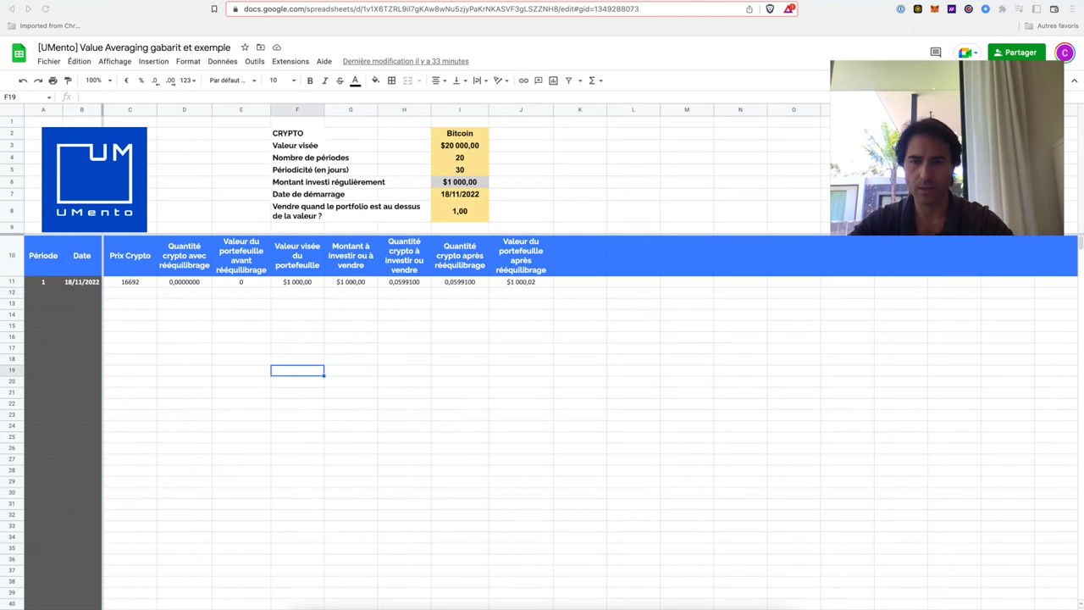
{"action": "key", "text": "ctrl+shift+Page_Down"}
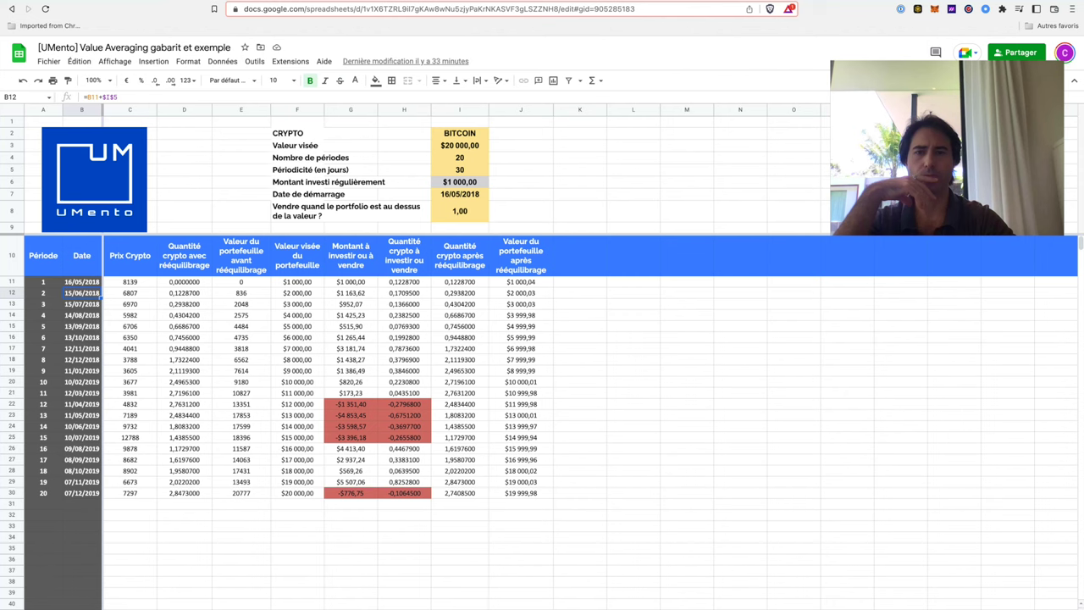
Try 0 for the option to sell when the portfolio exceeds its target, check period 12's investment amount, and undo the change.
{"action": "left_click", "coordinate": [460, 211]}
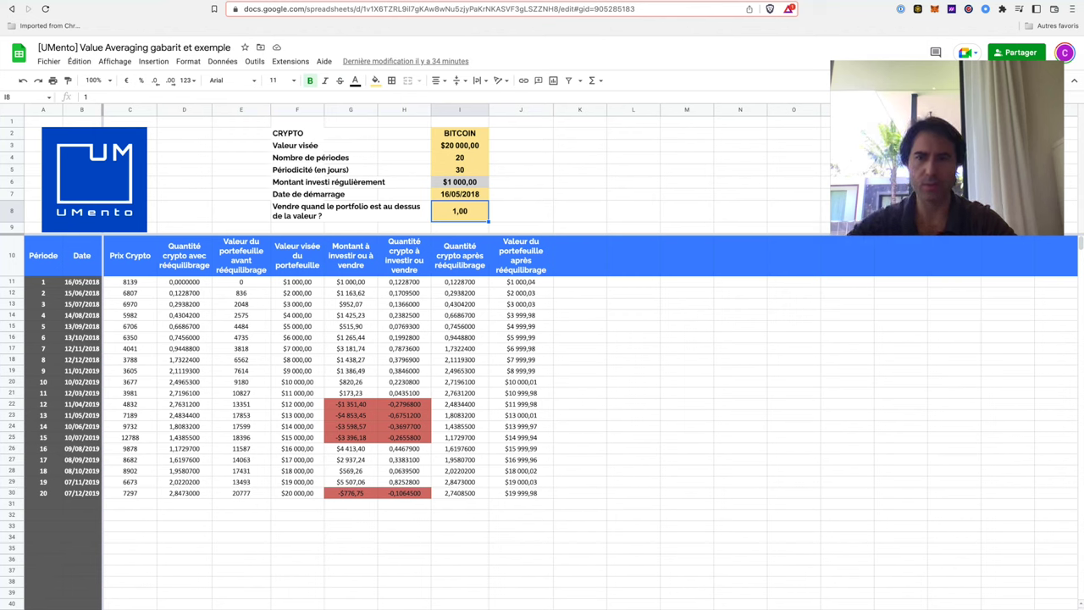
{"action": "left_click", "coordinate": [350, 282]}
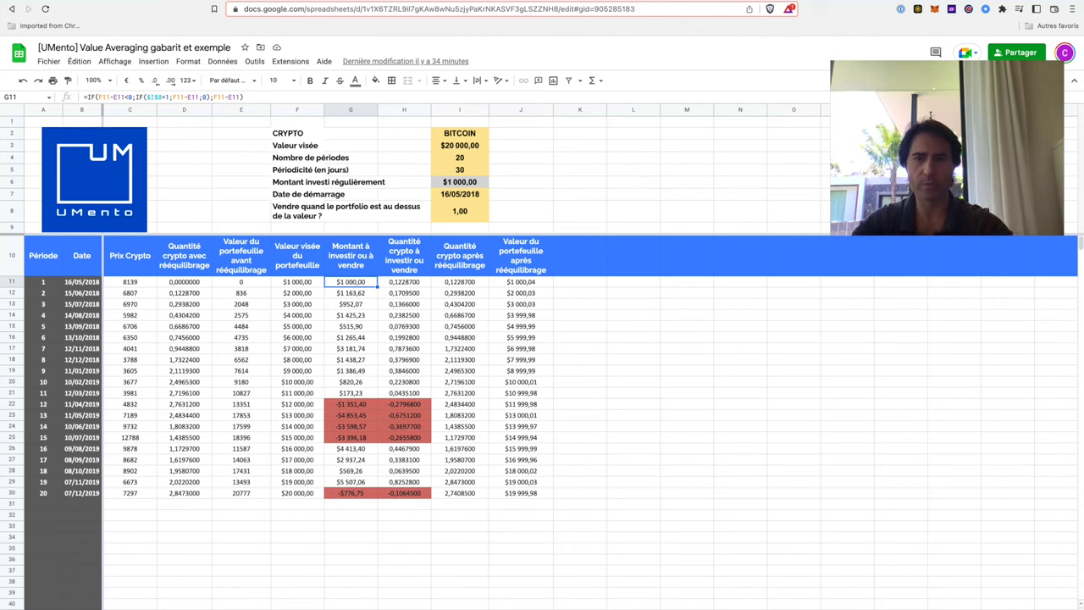
{"action": "left_click", "coordinate": [459, 212]}
{"action": "type", "text": "0"}
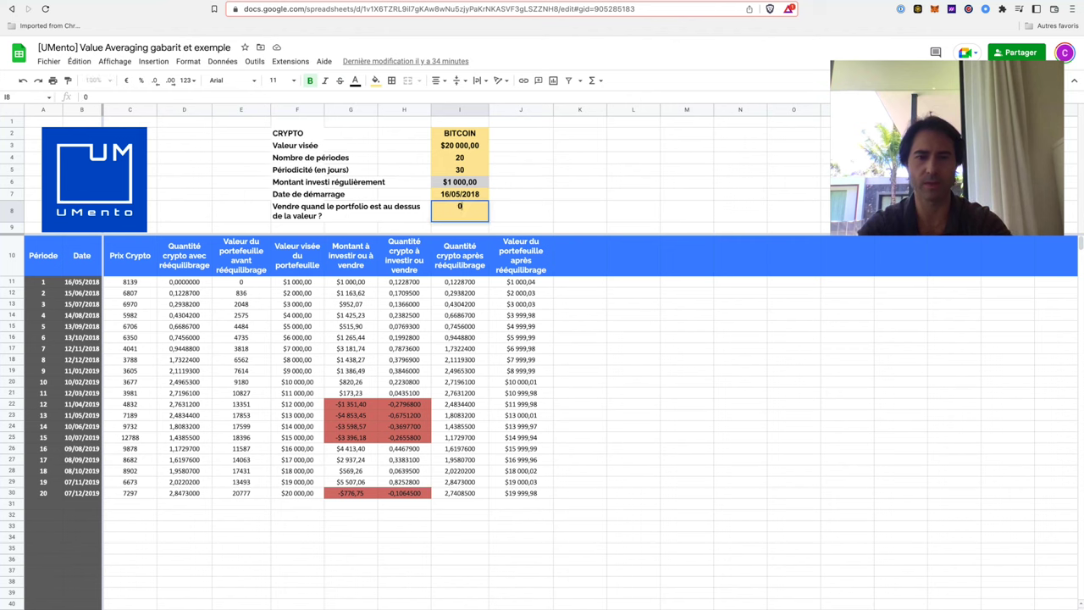
{"action": "key", "text": "Return"}
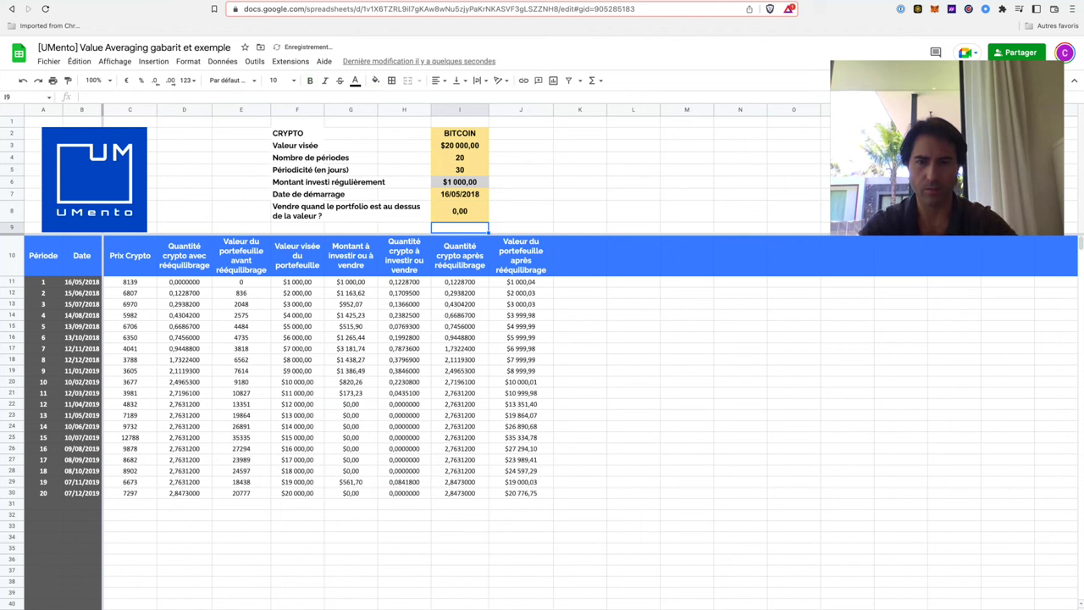
{"action": "left_click", "coordinate": [350, 405]}
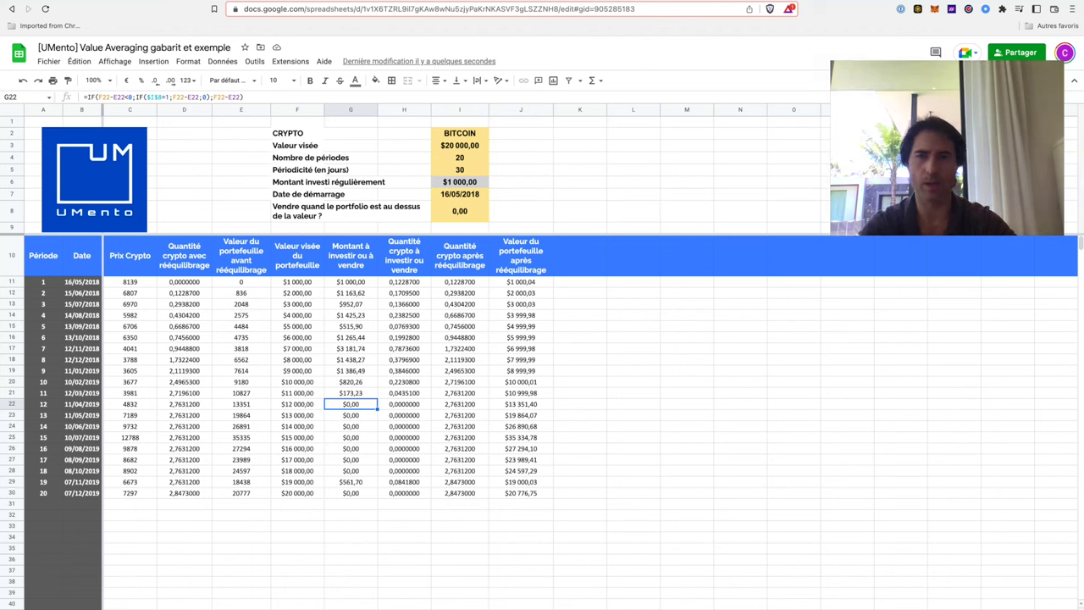
{"action": "left_click", "coordinate": [521, 212]}
{"action": "key", "text": "super+z"}
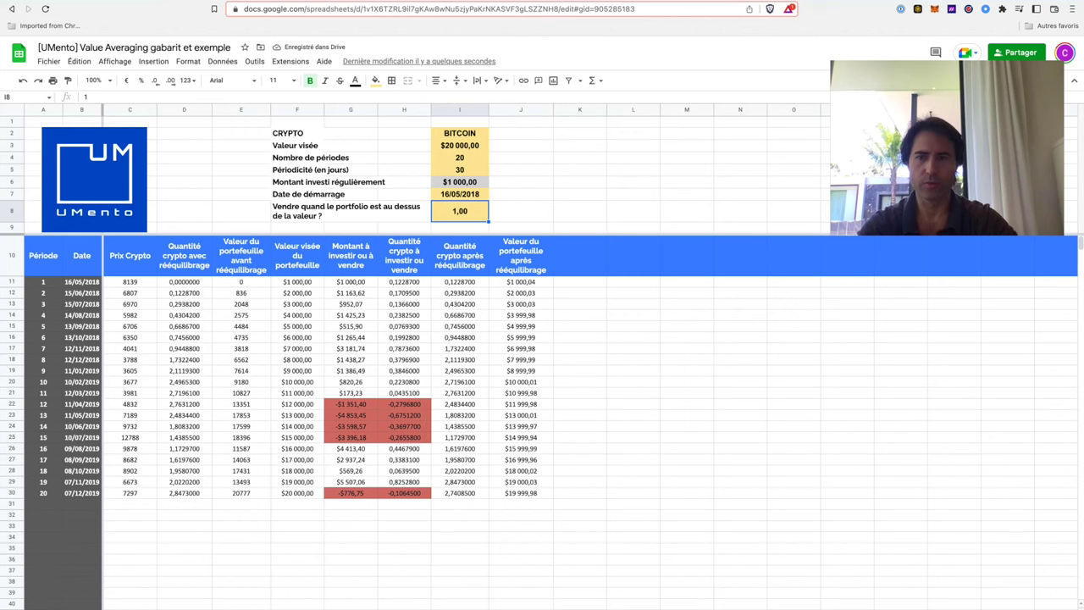
Examine period 1's date, crypto price, portfolio value before rebalancing, target value, and the formulas for the amount and crypto quantity to invest.
{"action": "left_click", "coordinate": [351, 281]}
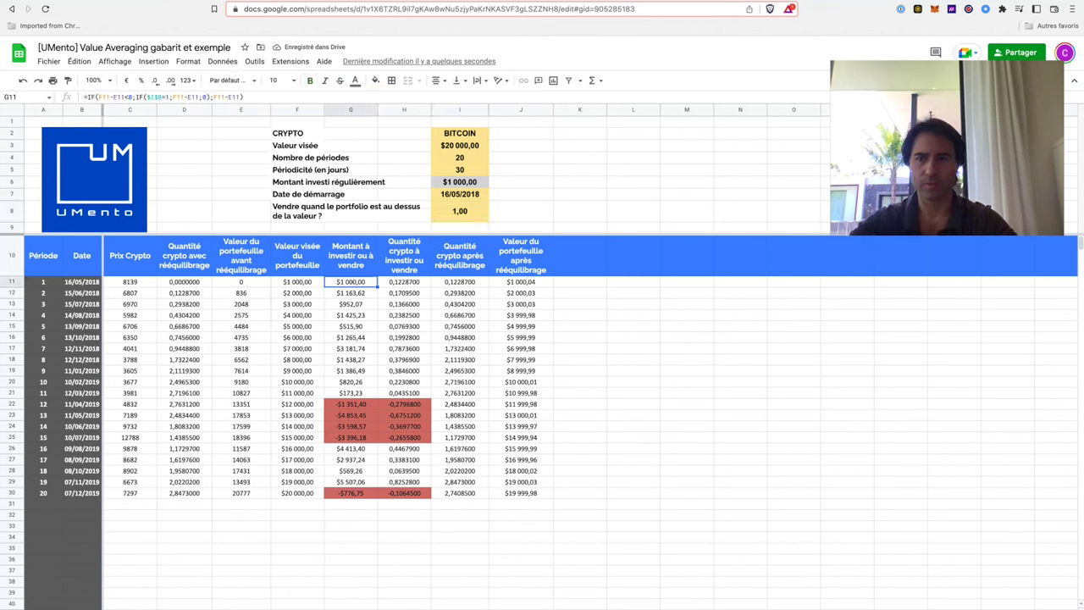
{"action": "left_click", "coordinate": [82, 282]}
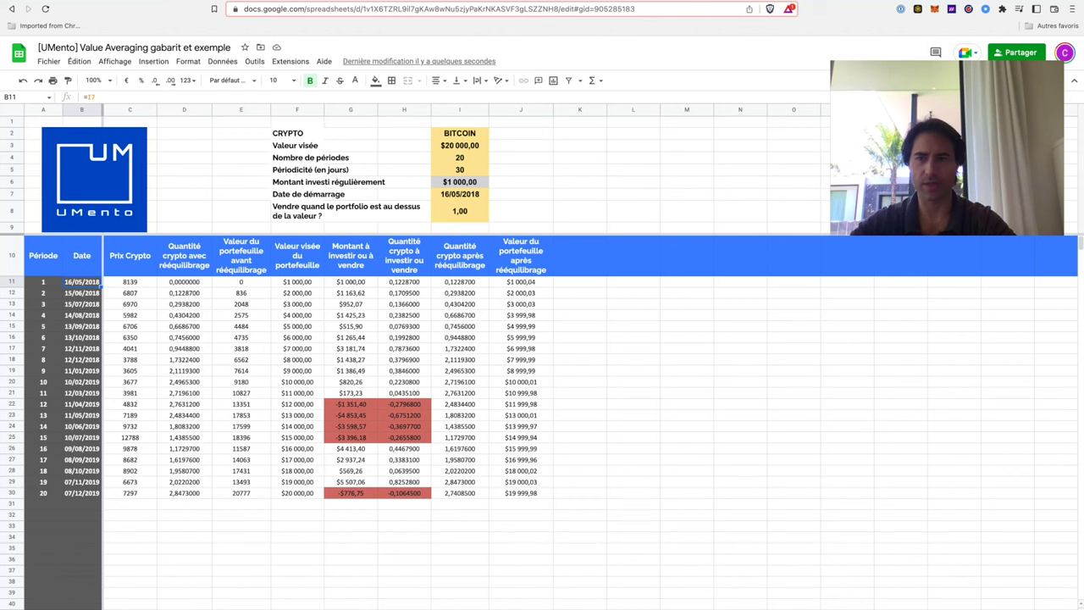
{"action": "left_click", "coordinate": [130, 282]}
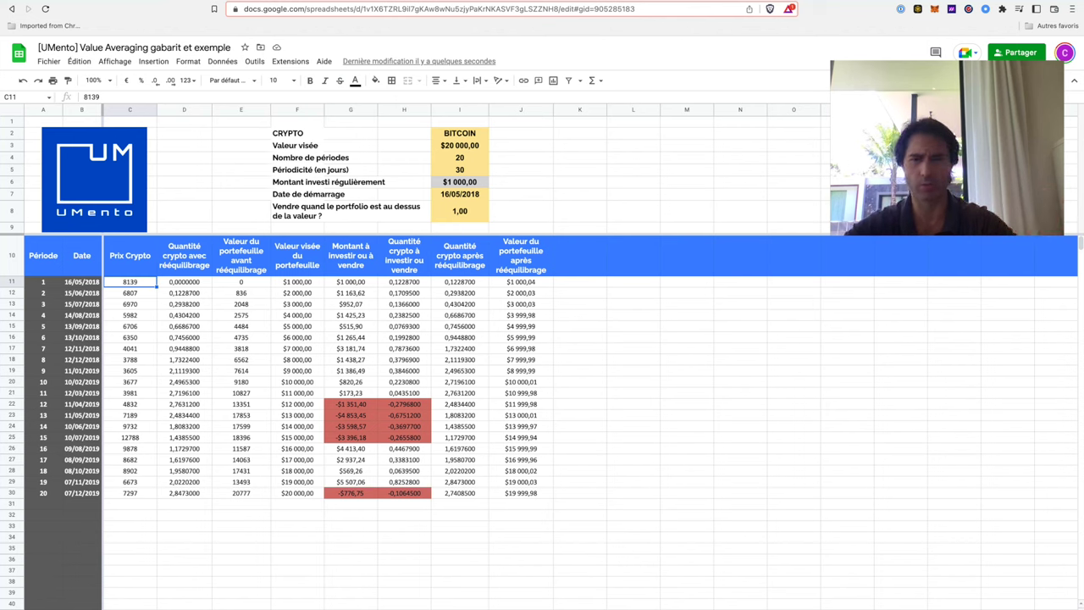
{"action": "left_click", "coordinate": [242, 282]}
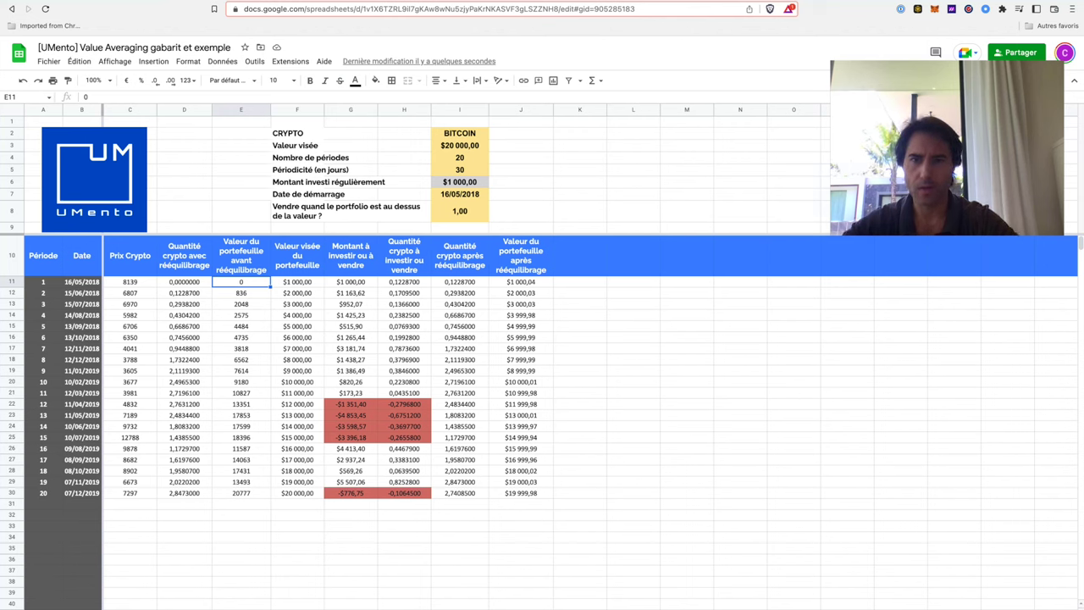
{"action": "left_click", "coordinate": [297, 282]}
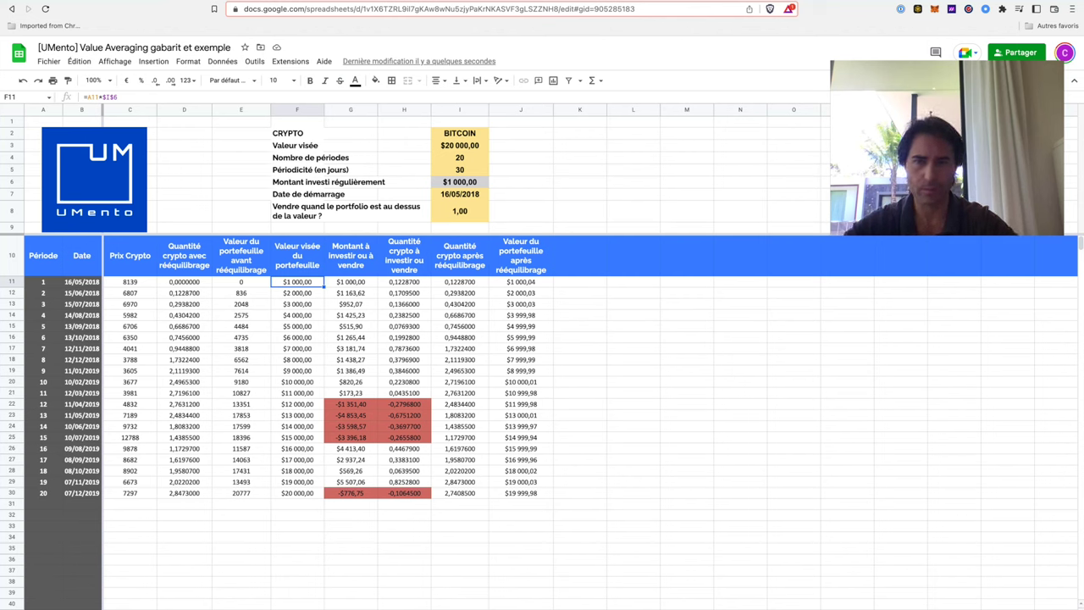
{"action": "left_click", "coordinate": [351, 282]}
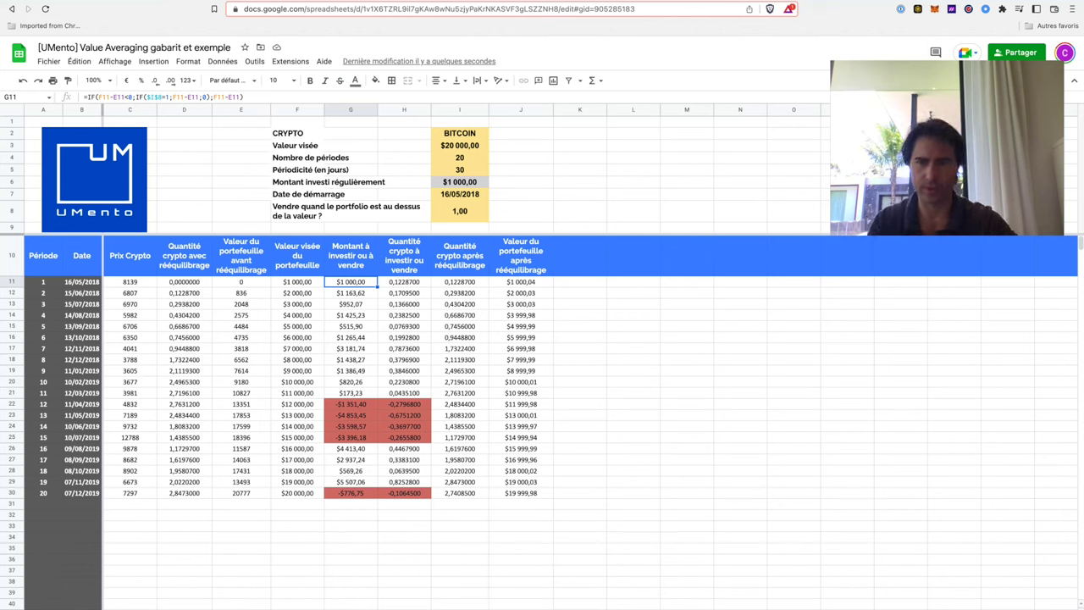
{"action": "left_click", "coordinate": [242, 282]}
{"action": "left_click", "coordinate": [297, 282]}
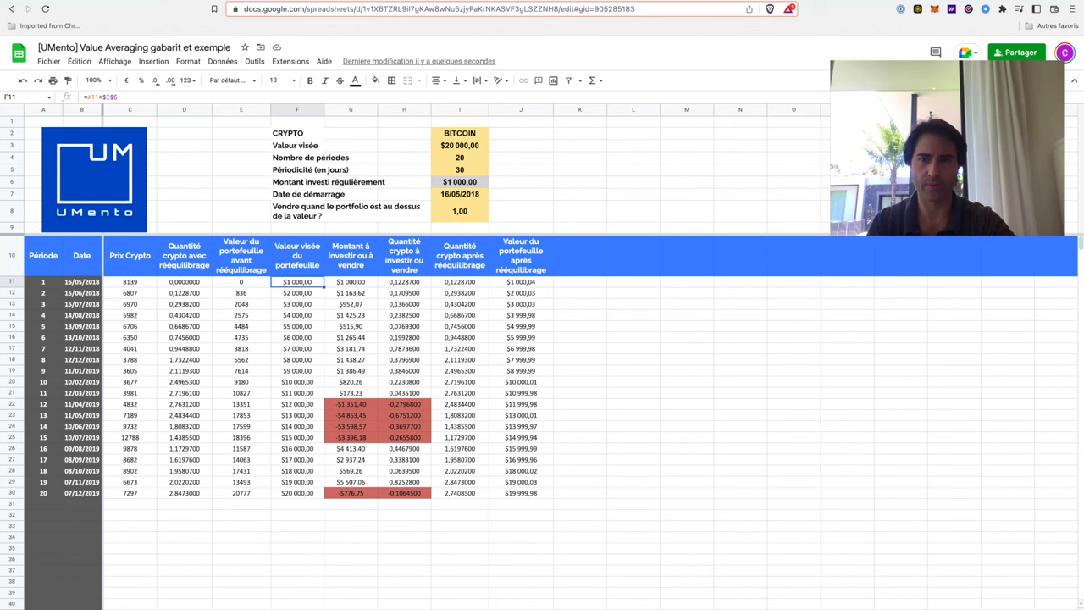
{"action": "left_click", "coordinate": [350, 282]}
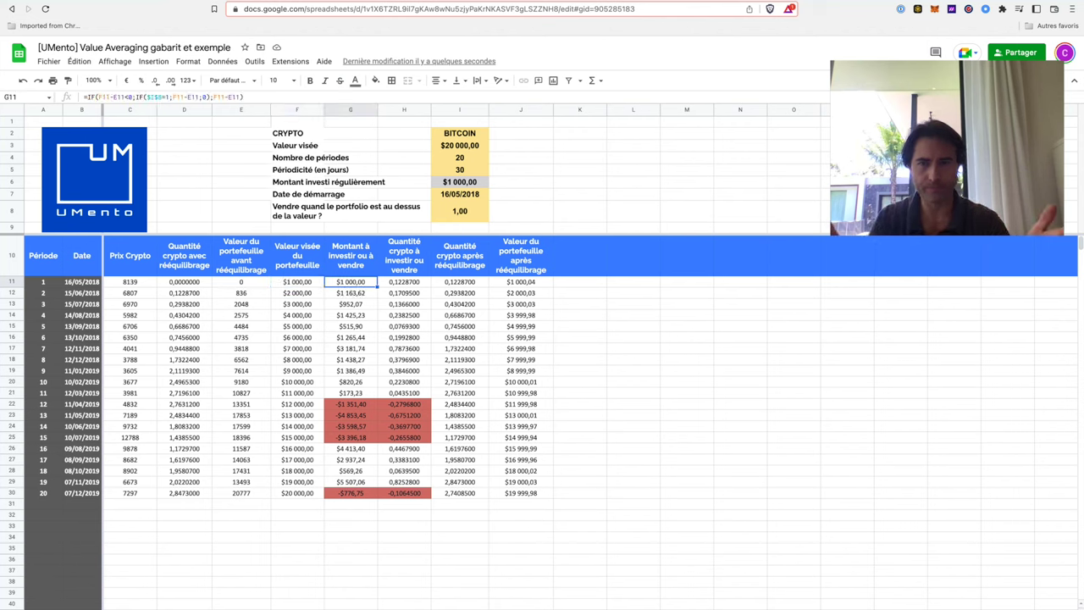
{"action": "left_click", "coordinate": [404, 282]}
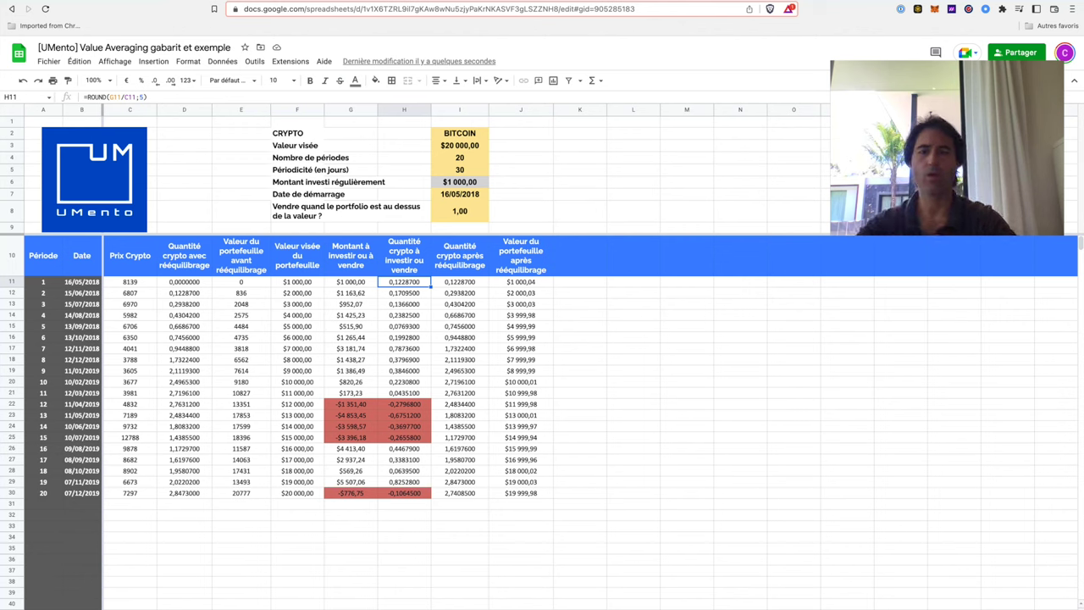
Examine period 1's crypto quantity and portfolio value after rebalancing, plus period 2's crypto price and quantity before rebalancing.
{"action": "left_click", "coordinate": [460, 282]}
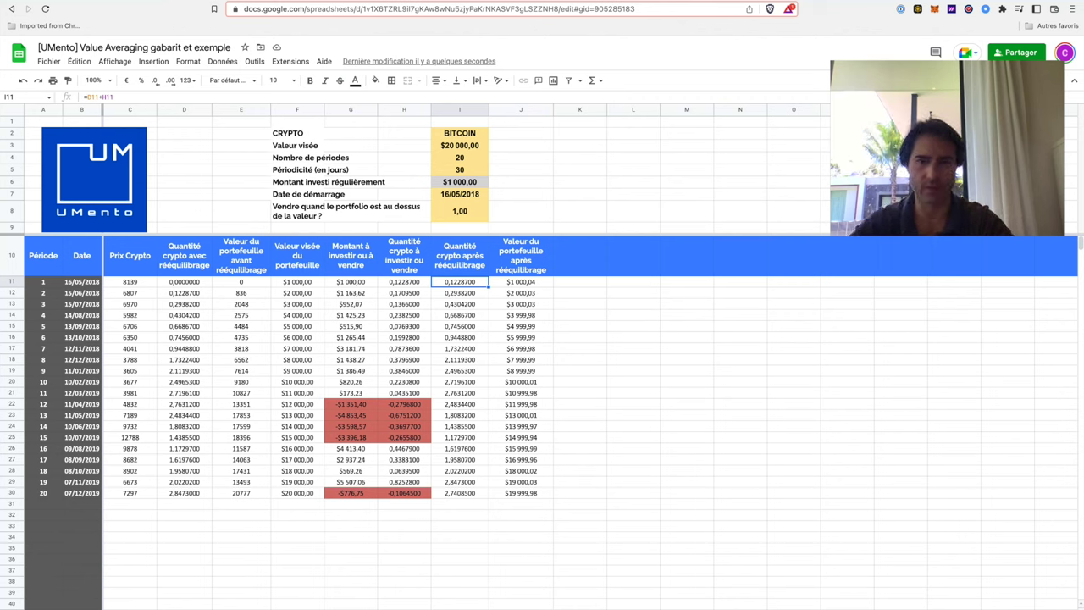
{"action": "left_click", "coordinate": [521, 282]}
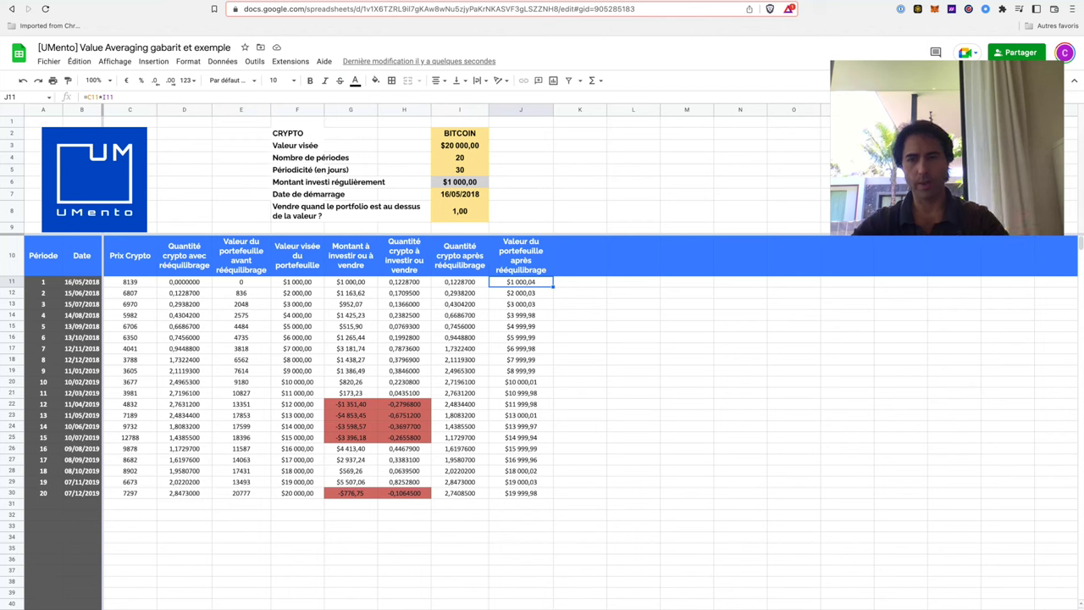
{"action": "left_click", "coordinate": [129, 293]}
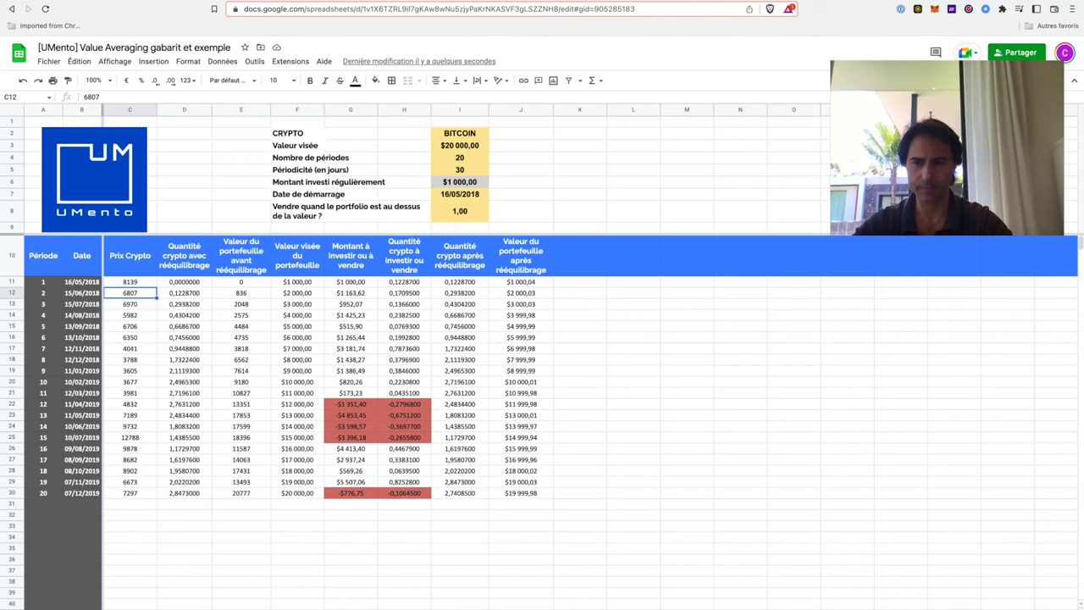
{"action": "left_click", "coordinate": [184, 293]}
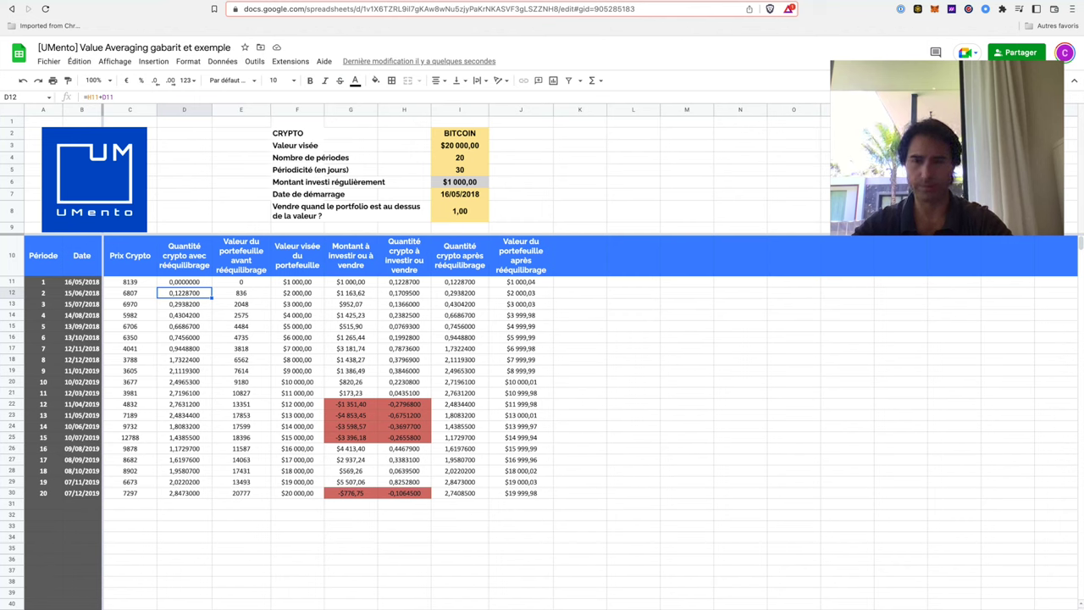
Correct the column D header to read "Quantité crypto avant rééquilibrage".
{"action": "left_click", "coordinate": [183, 256]}
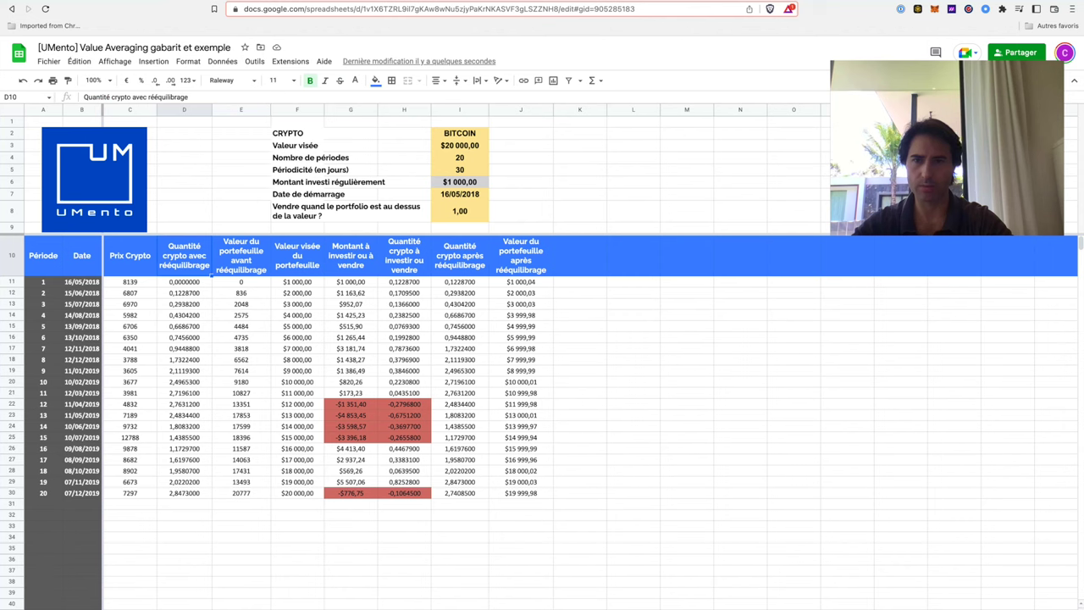
{"action": "double_click", "coordinate": [184, 256]}
{"action": "double_click", "coordinate": [229, 242]}
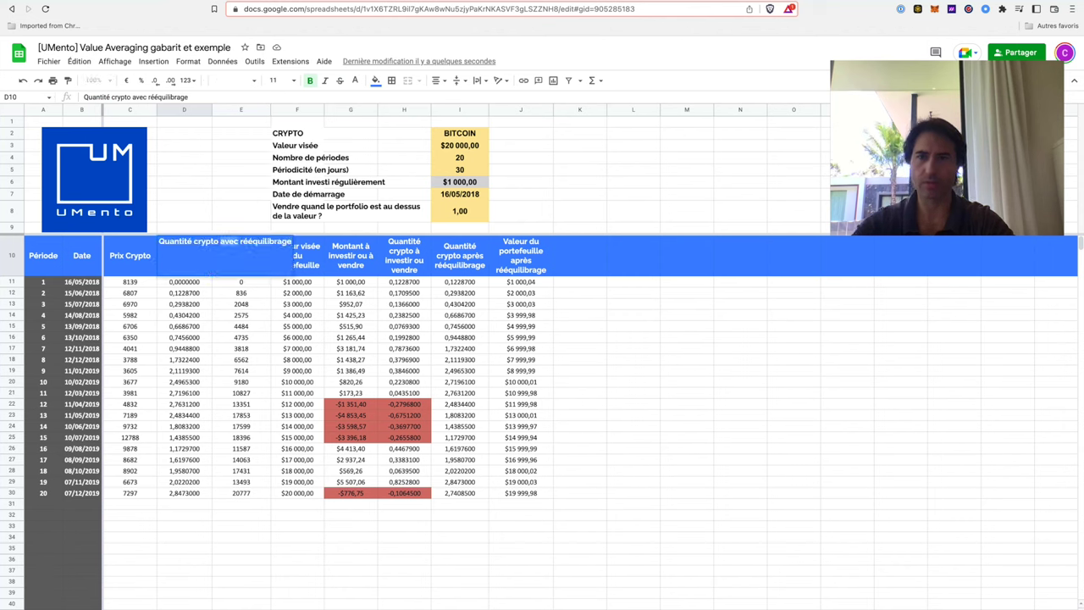
{"action": "type", "text": "avant"}
{"action": "key", "text": "Return"}
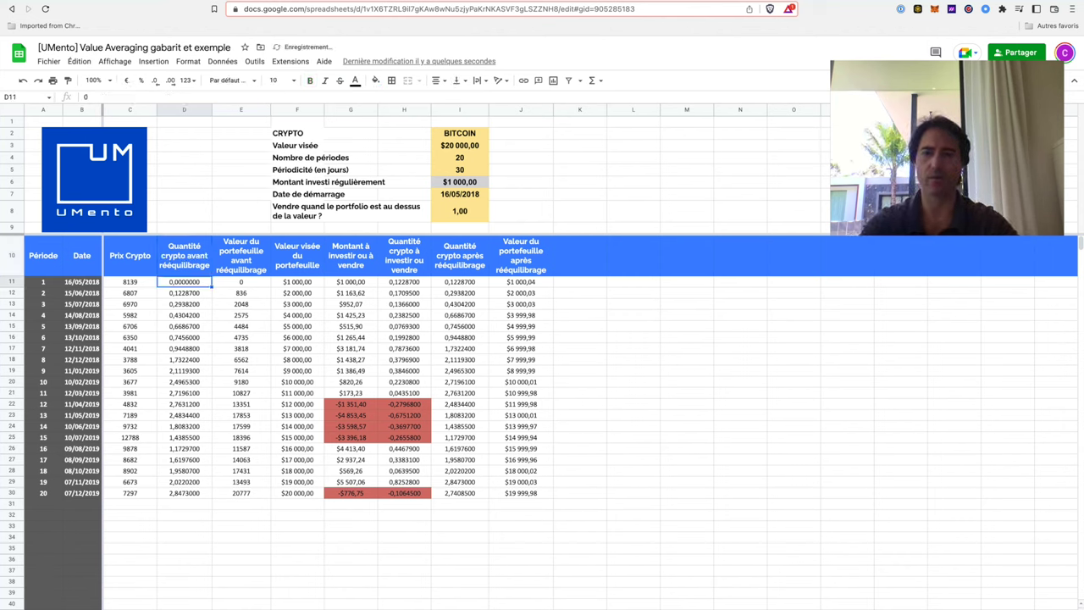
Trace period 2's portfolio value before rebalancing through its crypto price and quantity, comparing with period 1's quantity after rebalancing.
{"action": "left_click", "coordinate": [183, 304]}
{"action": "left_click", "coordinate": [241, 293]}
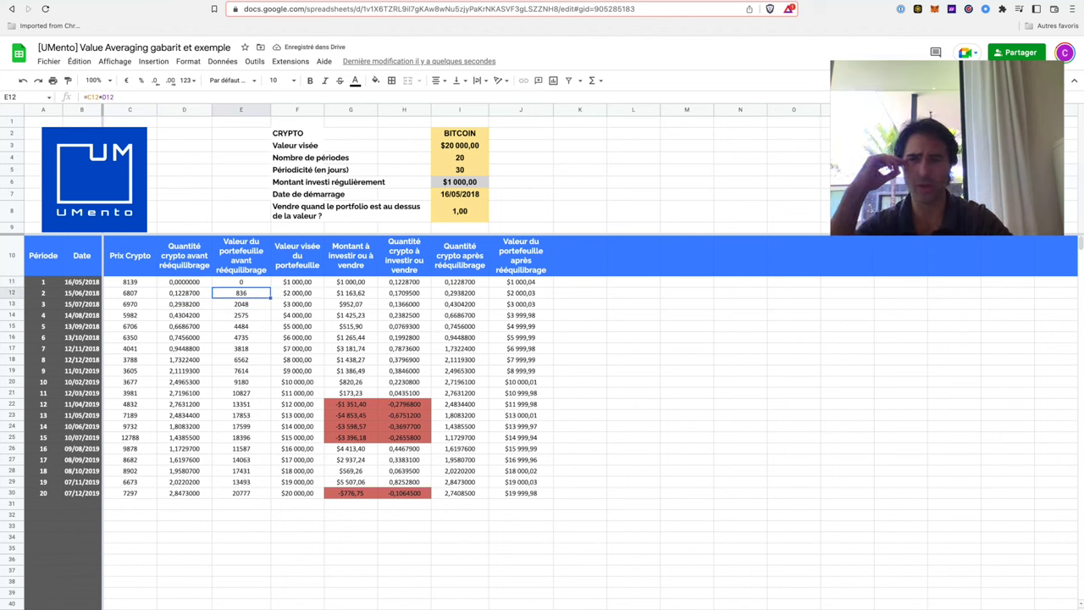
{"action": "left_click", "coordinate": [184, 293]}
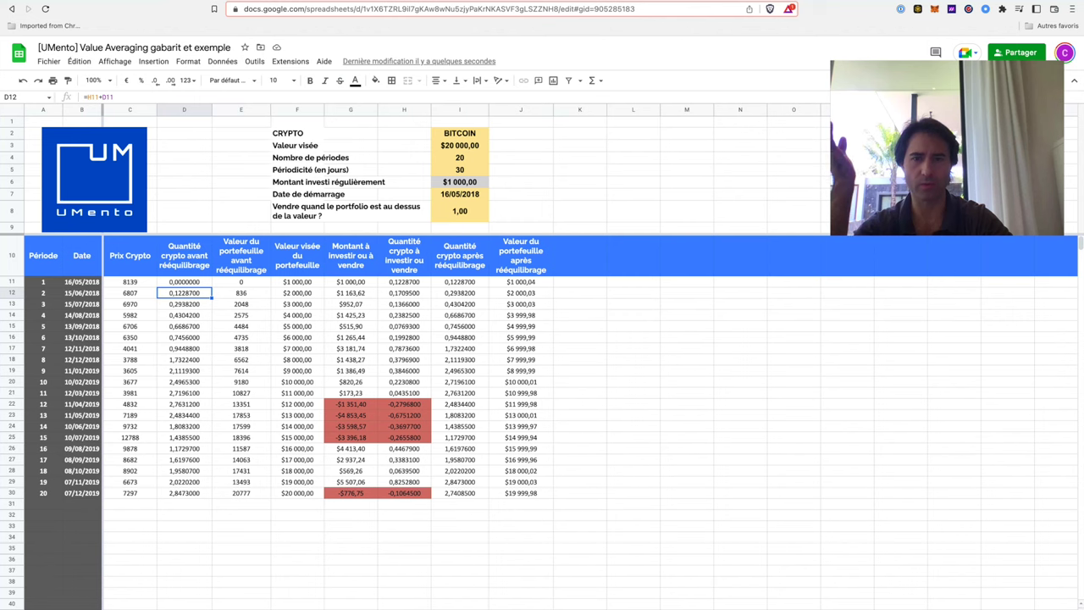
{"action": "left_click", "coordinate": [460, 282]}
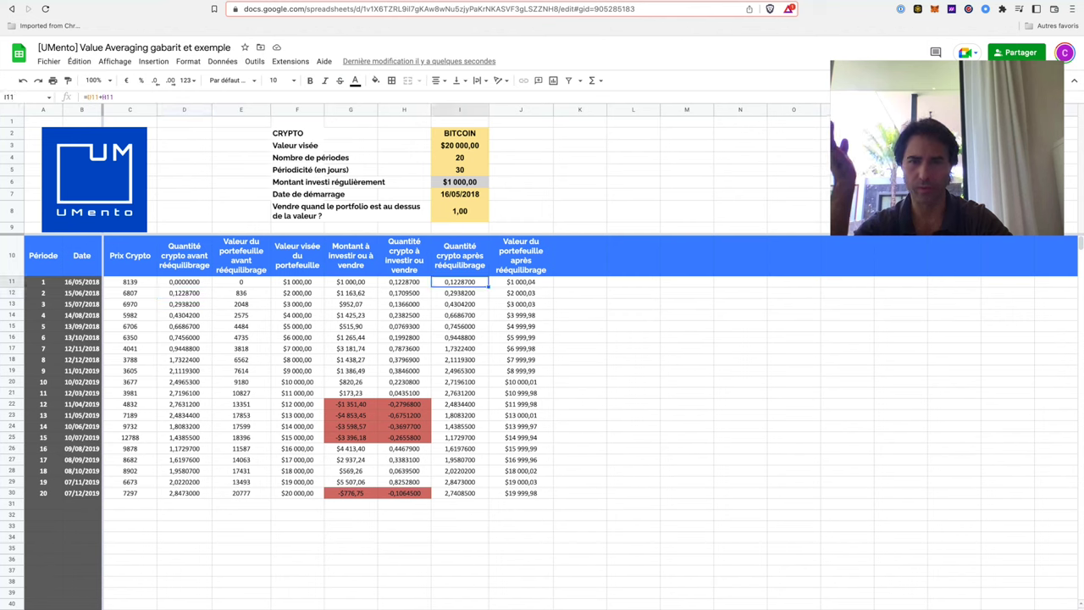
{"action": "left_click", "coordinate": [241, 293]}
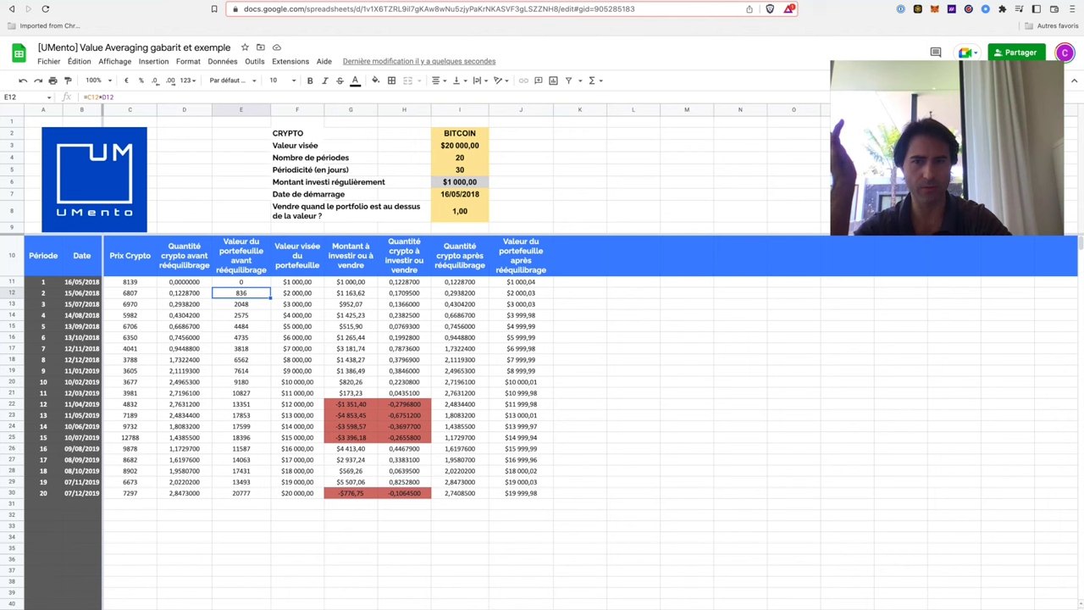
{"action": "left_click", "coordinate": [130, 293]}
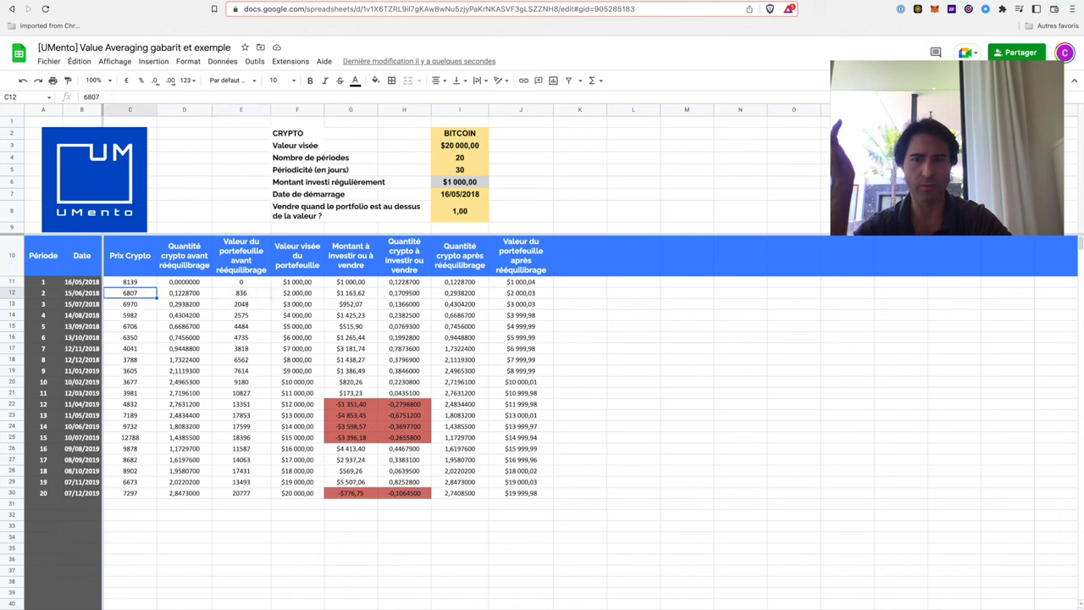
Examine period 2's target value, the formulas for the amount and crypto quantity to invest, and the quantity and value after rebalancing.
{"action": "left_click", "coordinate": [297, 293]}
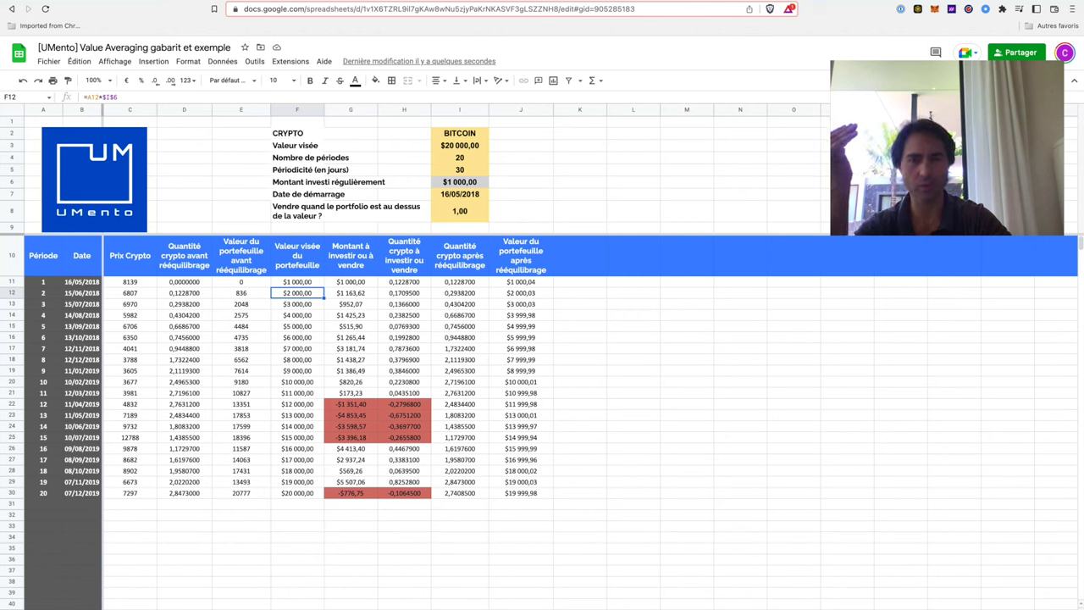
{"action": "left_click", "coordinate": [351, 293]}
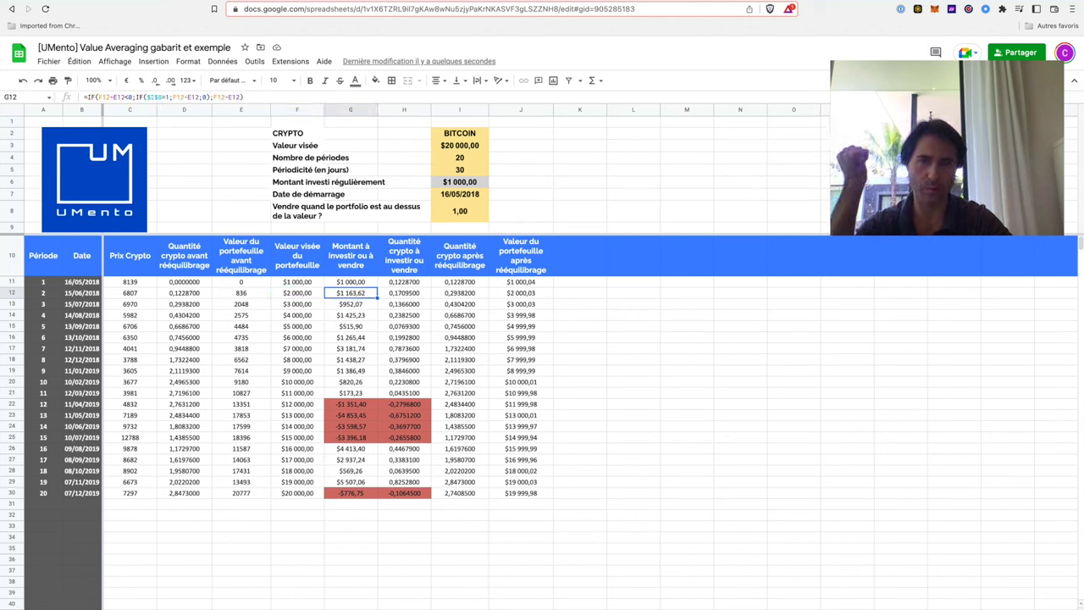
{"action": "left_click", "coordinate": [297, 293]}
{"action": "left_click", "coordinate": [241, 293]}
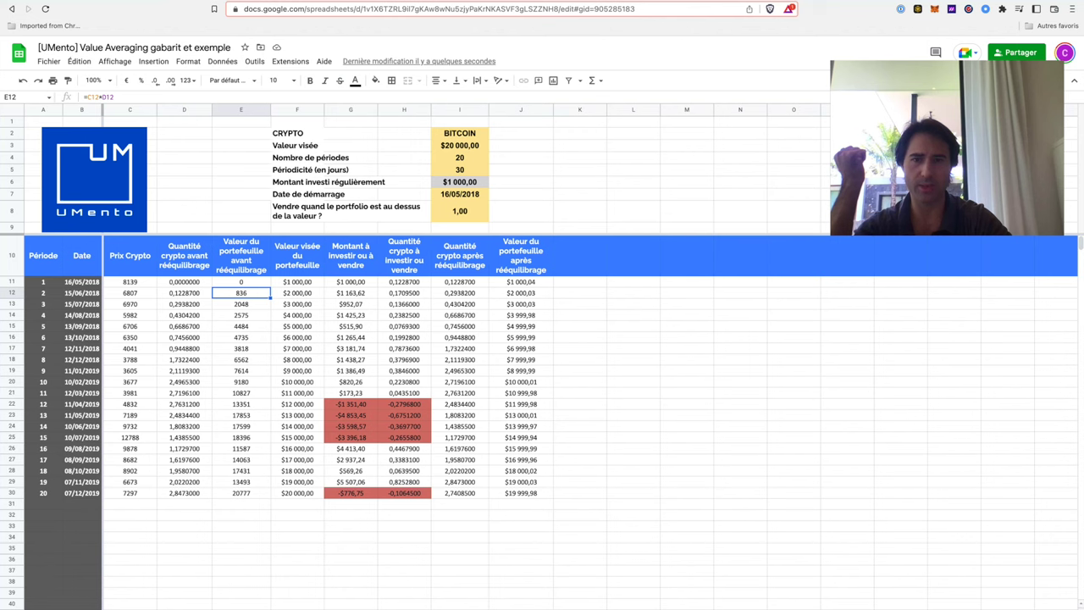
{"action": "left_click", "coordinate": [350, 293]}
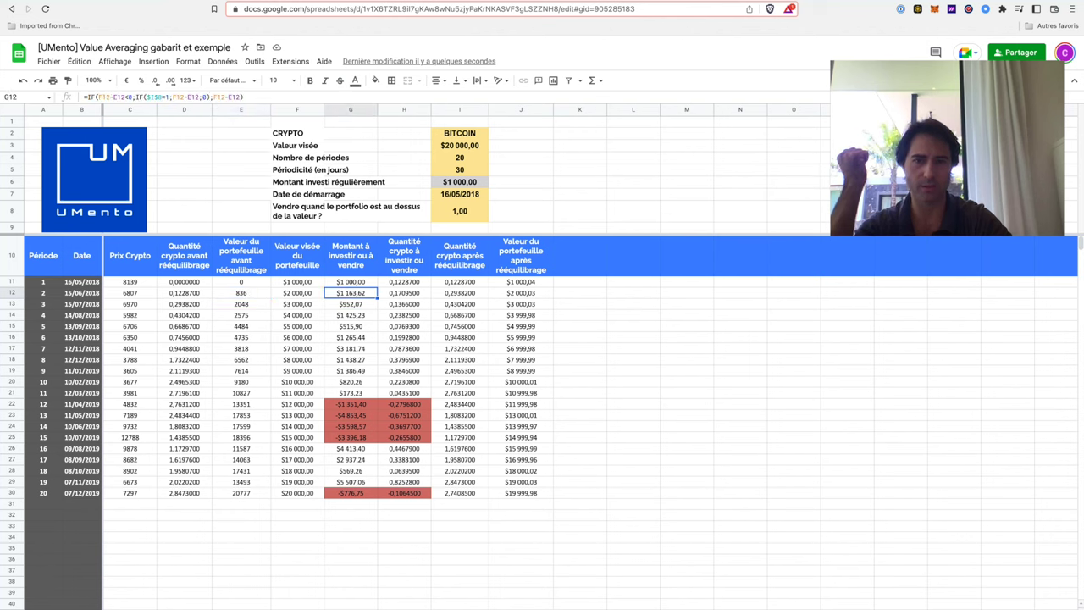
{"action": "left_click", "coordinate": [404, 293]}
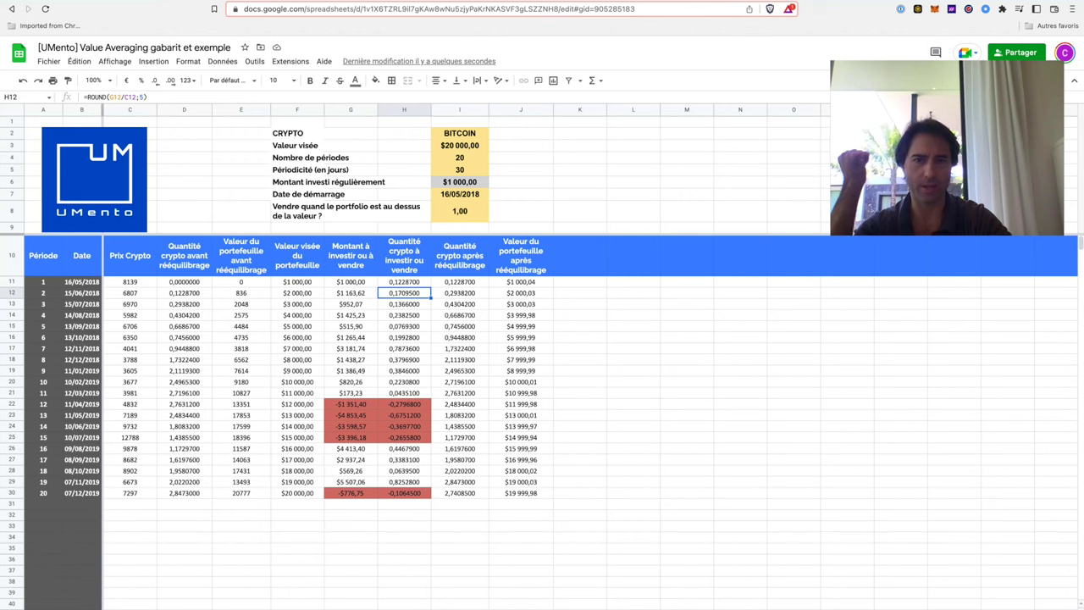
{"action": "left_click", "coordinate": [460, 293]}
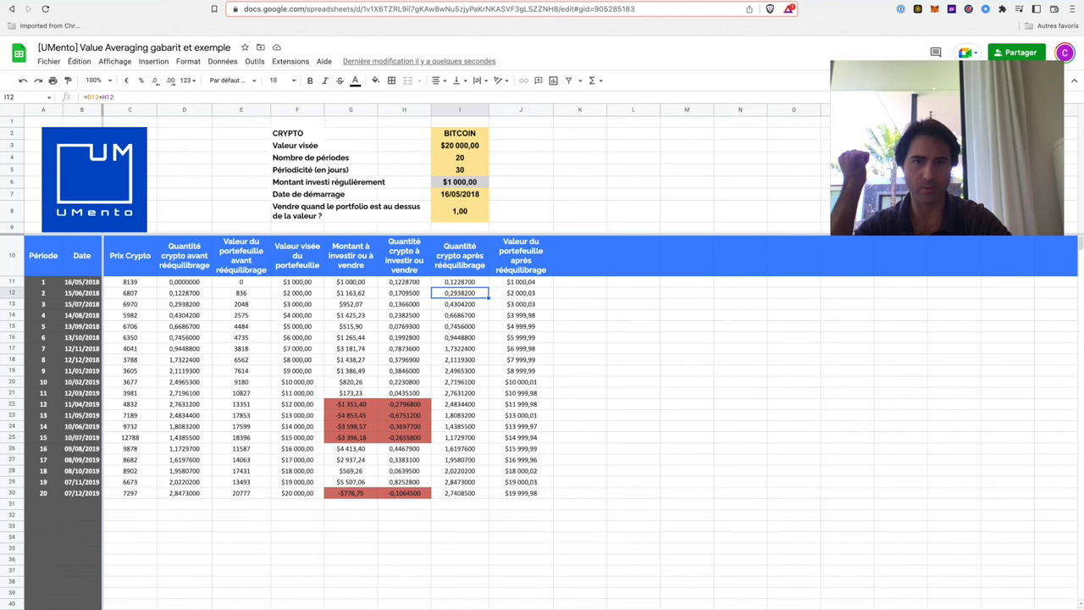
{"action": "left_click", "coordinate": [521, 293]}
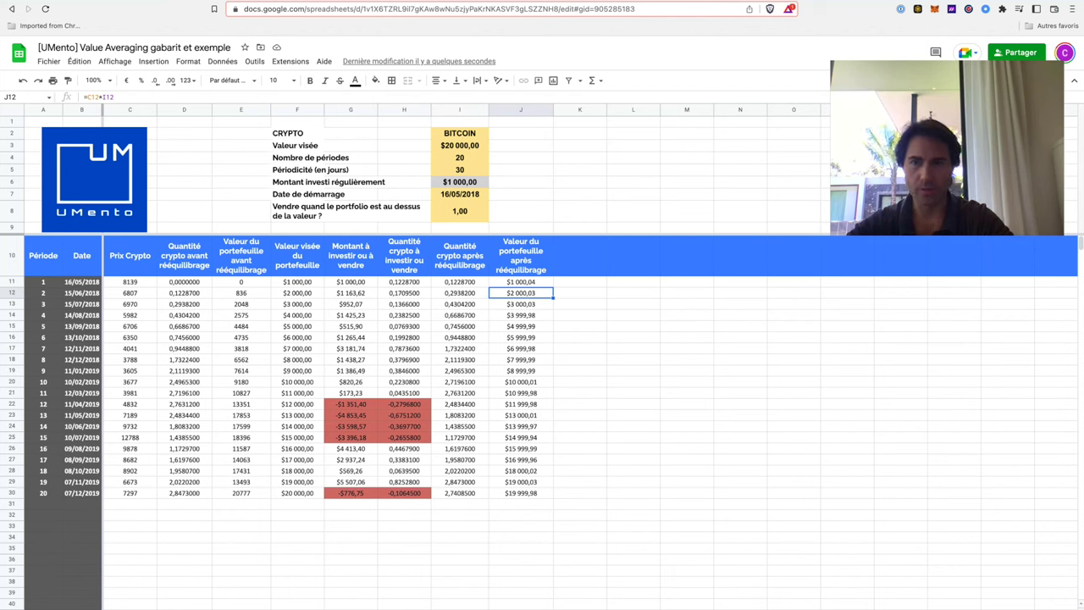
Examine period 12's price, portfolio value, target value, and the sell amount and quantity formulas against the sell option.
{"action": "left_click", "coordinate": [130, 304]}
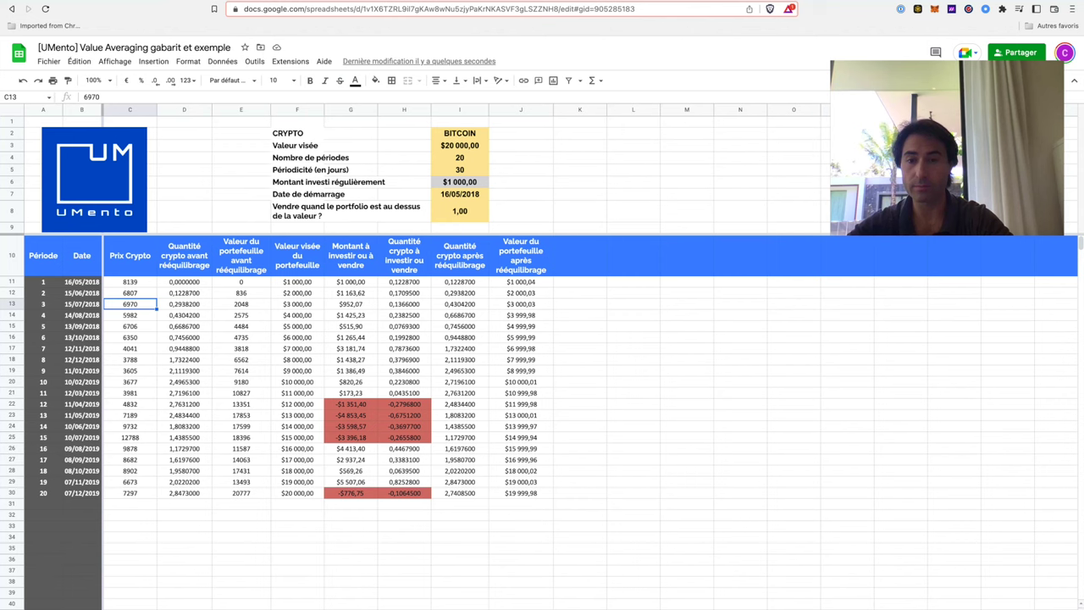
{"action": "left_click", "coordinate": [130, 404]}
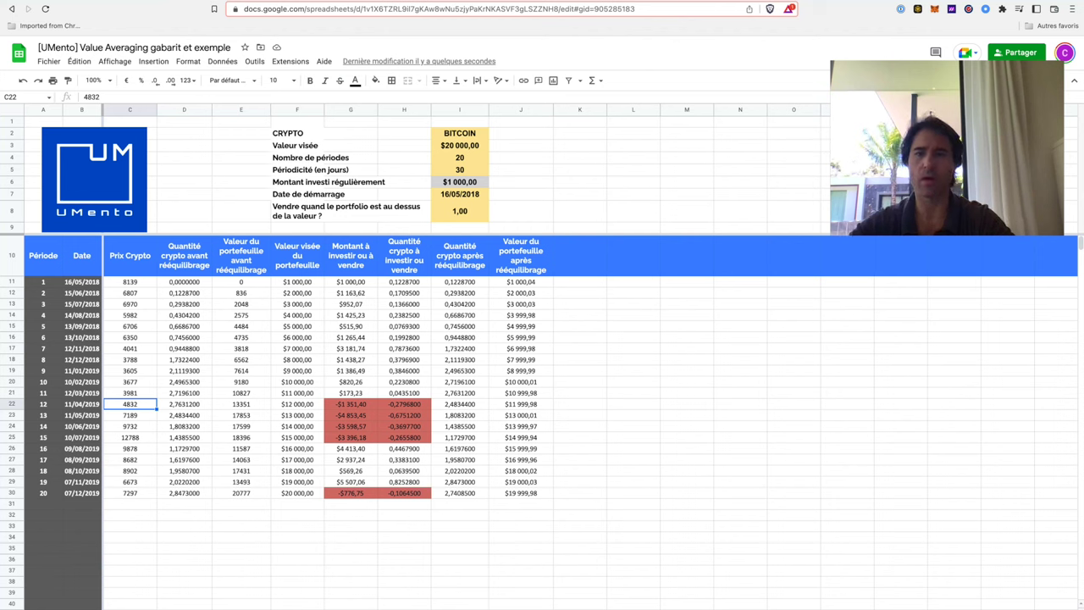
{"action": "left_click", "coordinate": [241, 404]}
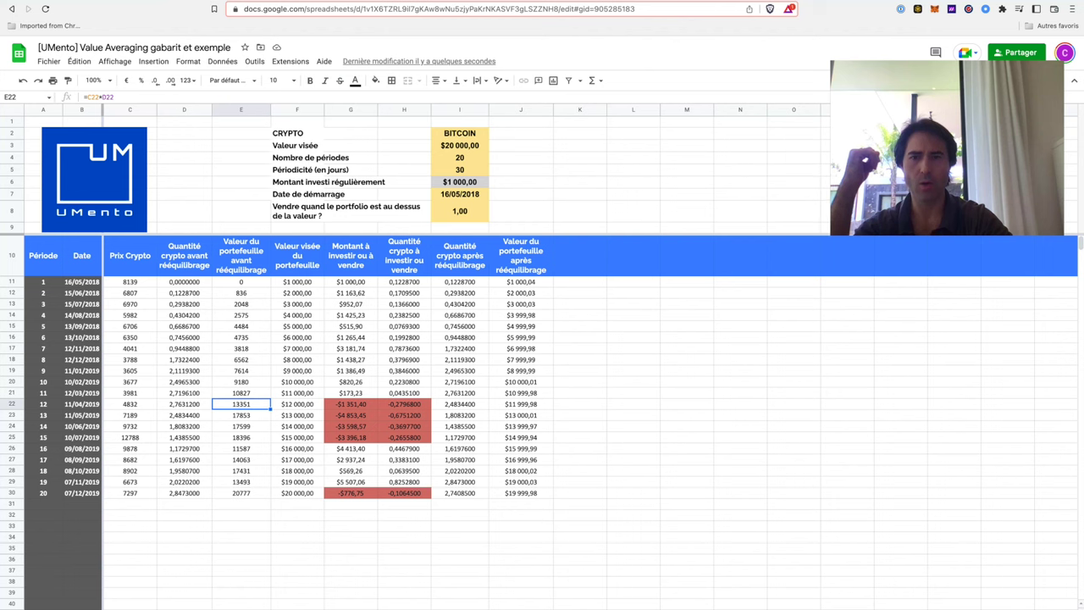
{"action": "left_click", "coordinate": [297, 404]}
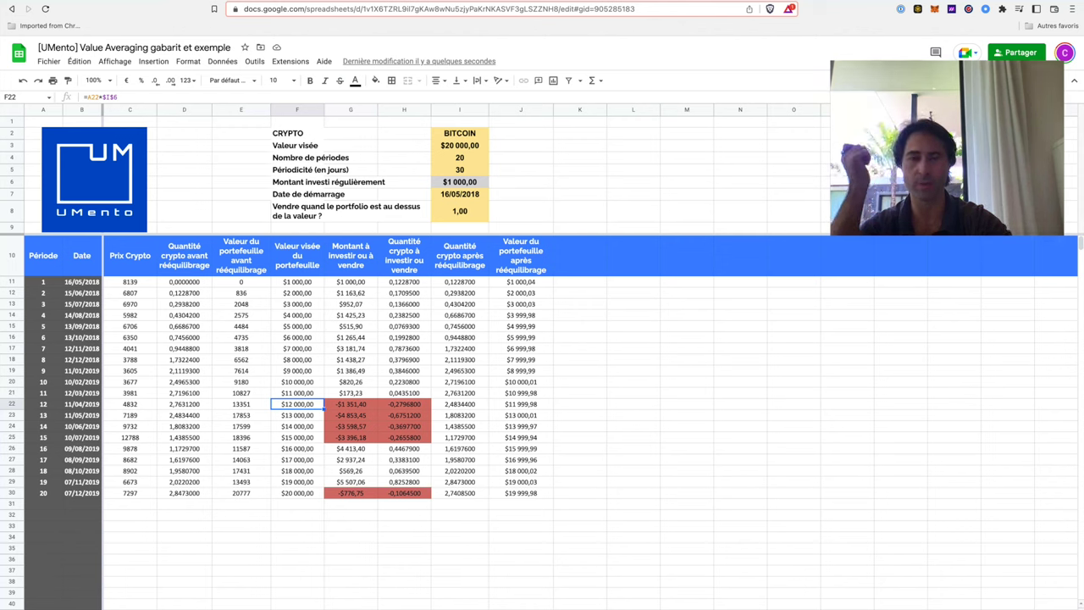
{"action": "left_click", "coordinate": [350, 404]}
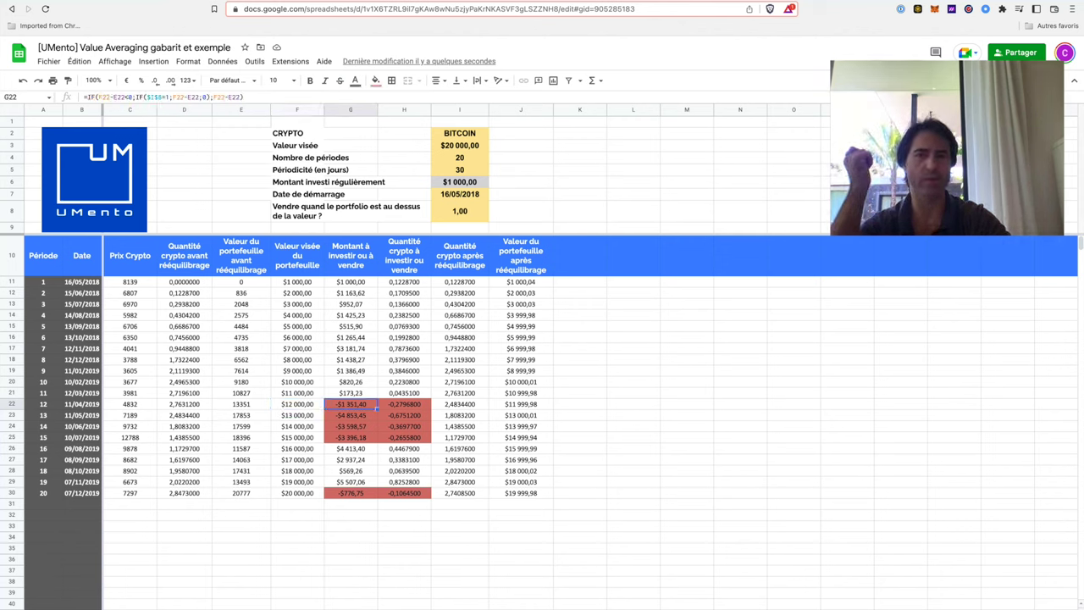
{"action": "left_click", "coordinate": [460, 211]}
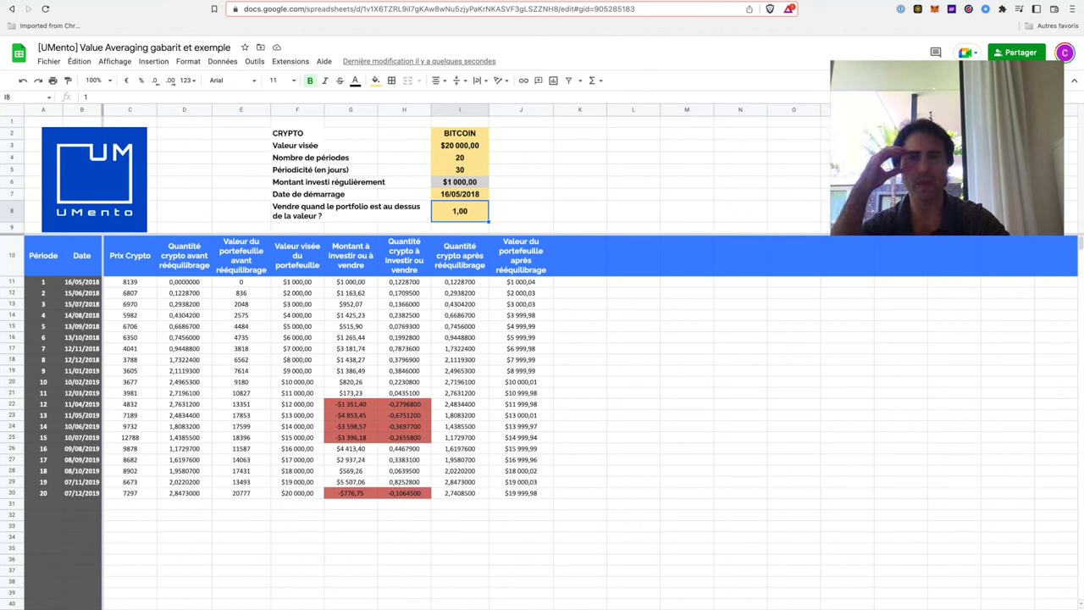
{"action": "left_click", "coordinate": [350, 405]}
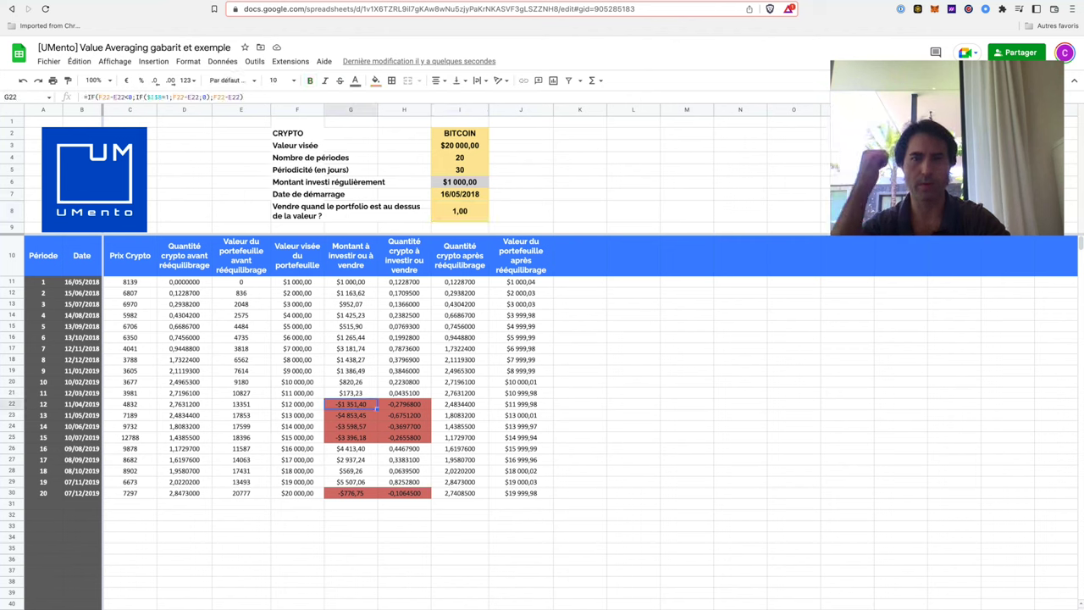
{"action": "left_click", "coordinate": [404, 405]}
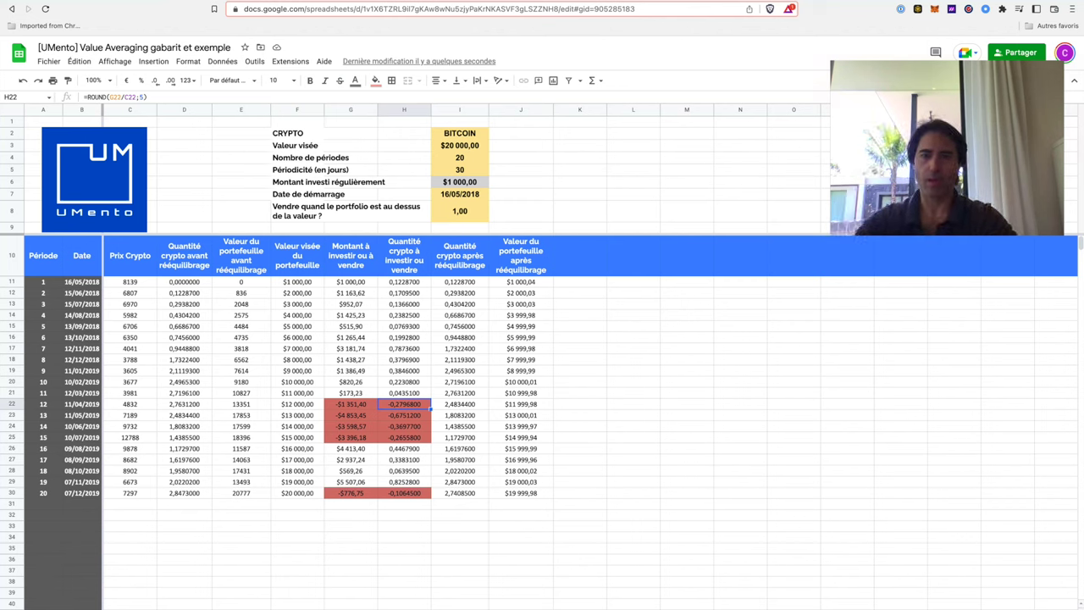
Review period 20's portfolio value after rebalancing and its amount formula alongside all periods' amounts, and switch to the adjacent sheet.
{"action": "left_click", "coordinate": [43, 493]}
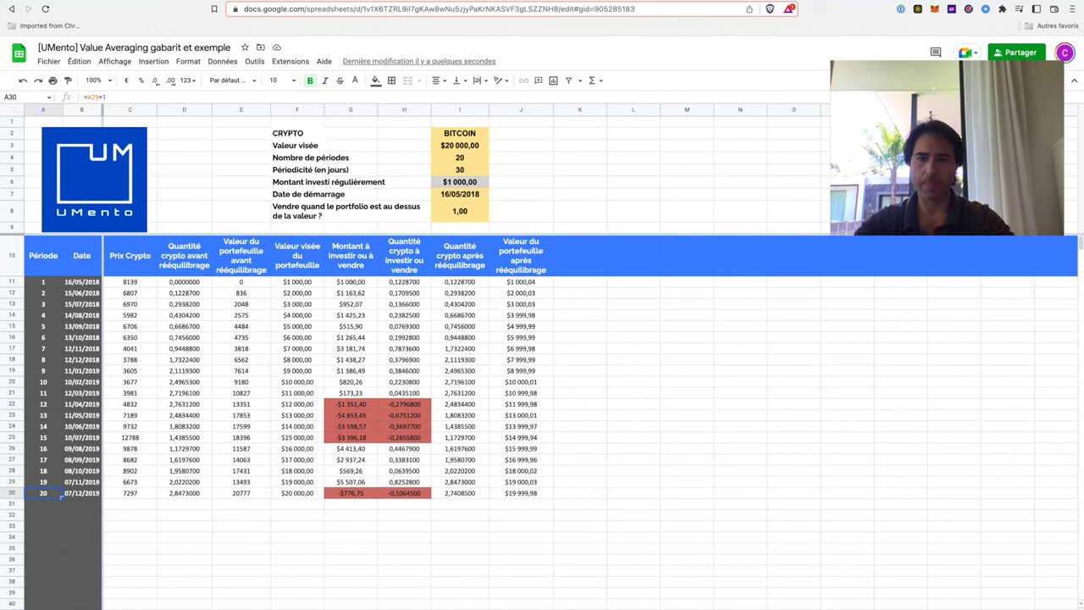
{"action": "left_click", "coordinate": [521, 493]}
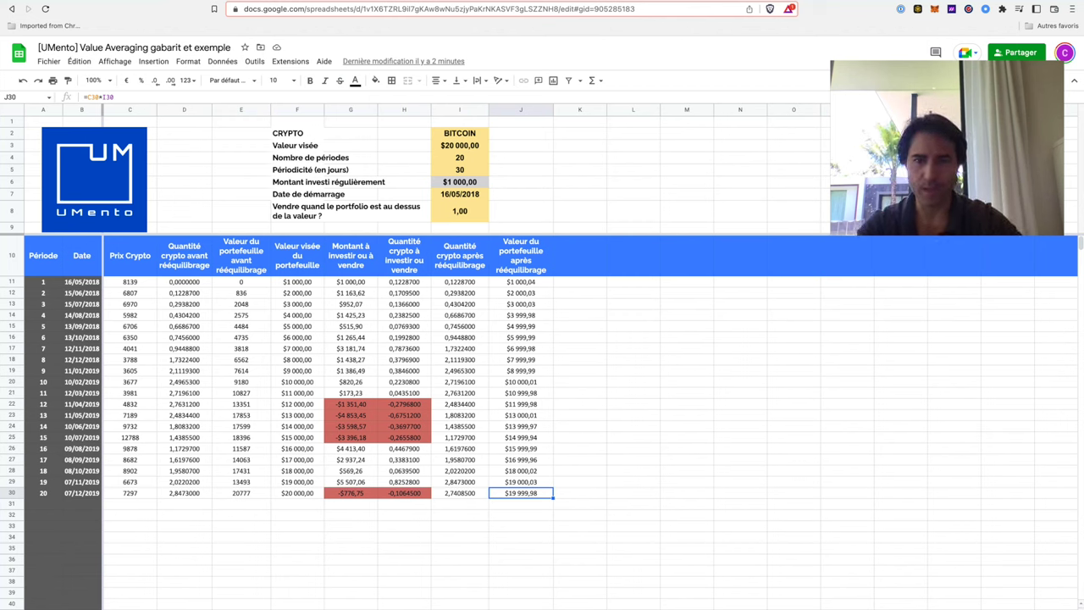
{"action": "left_click", "coordinate": [350, 493]}
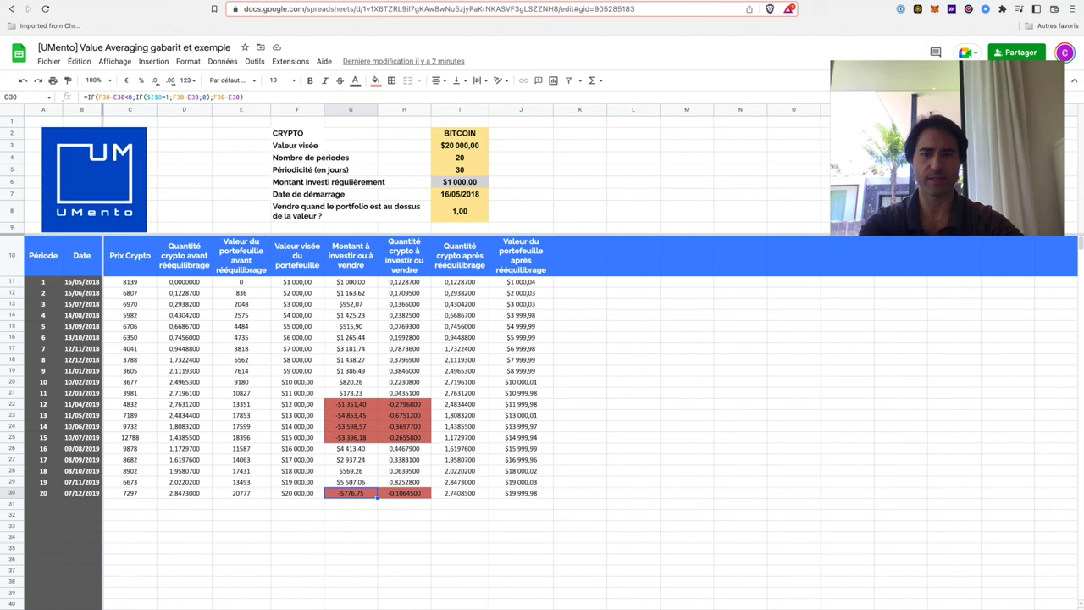
{"action": "left_click", "coordinate": [350, 504]}
{"action": "left_click", "coordinate": [351, 493]}
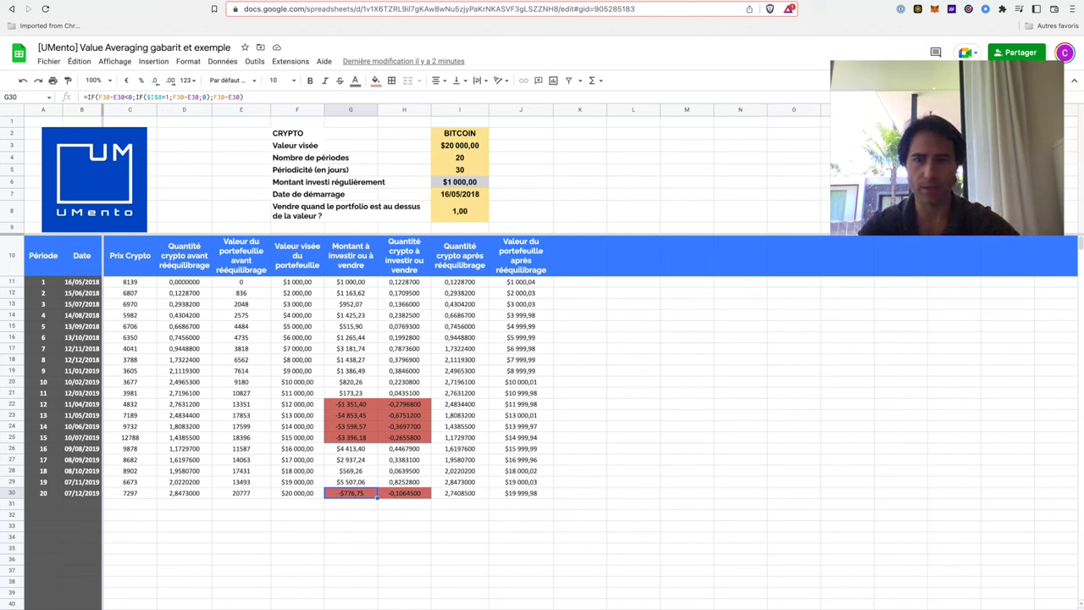
{"action": "left_click", "coordinate": [350, 282], "text": "shift"}
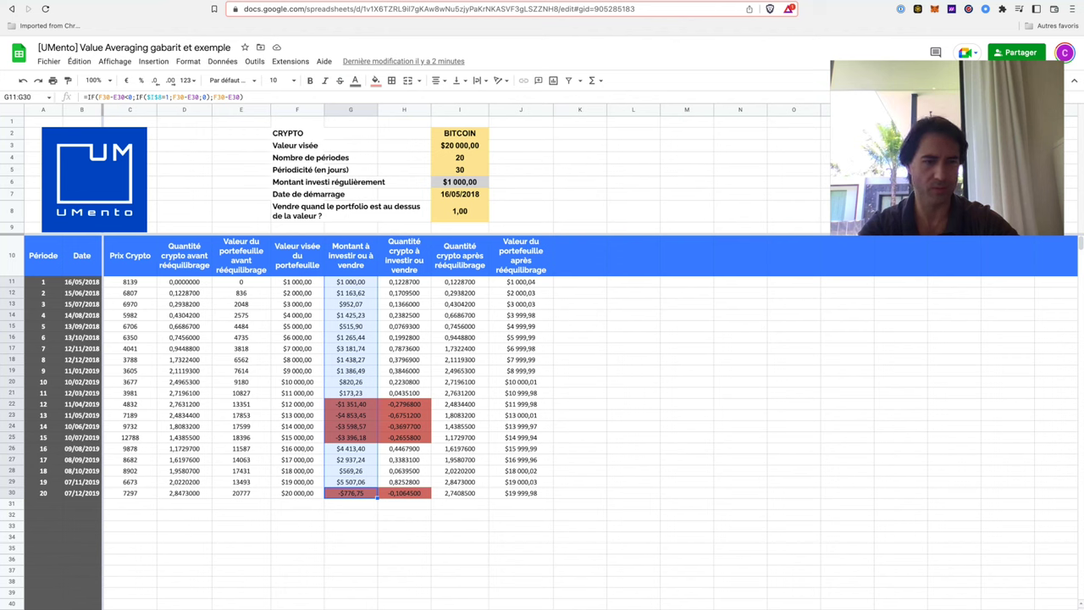
{"action": "left_click", "coordinate": [521, 492]}
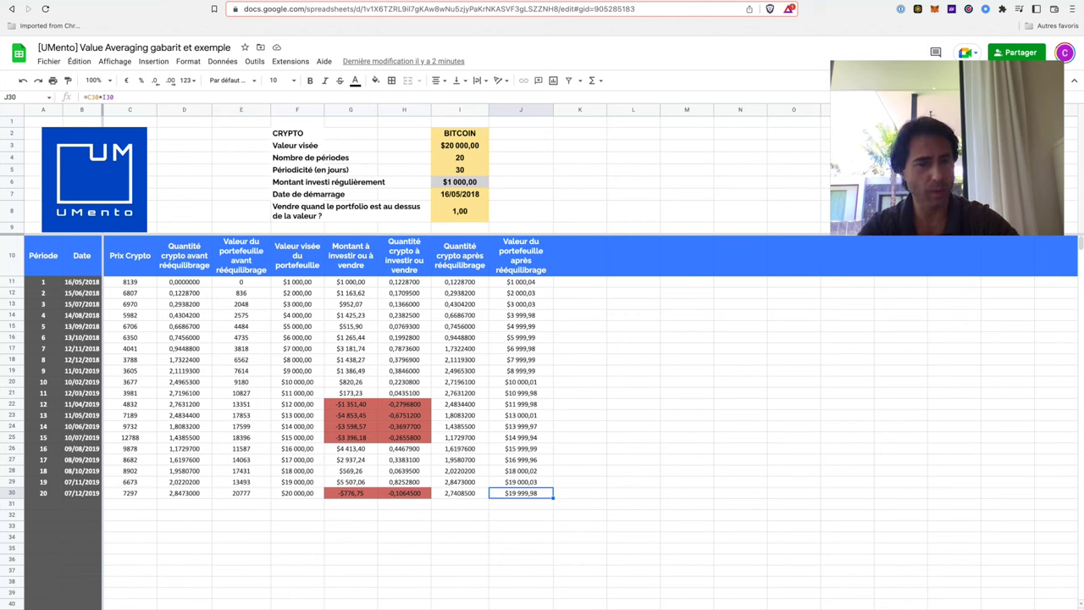
{"action": "left_click", "coordinate": [350, 492]}
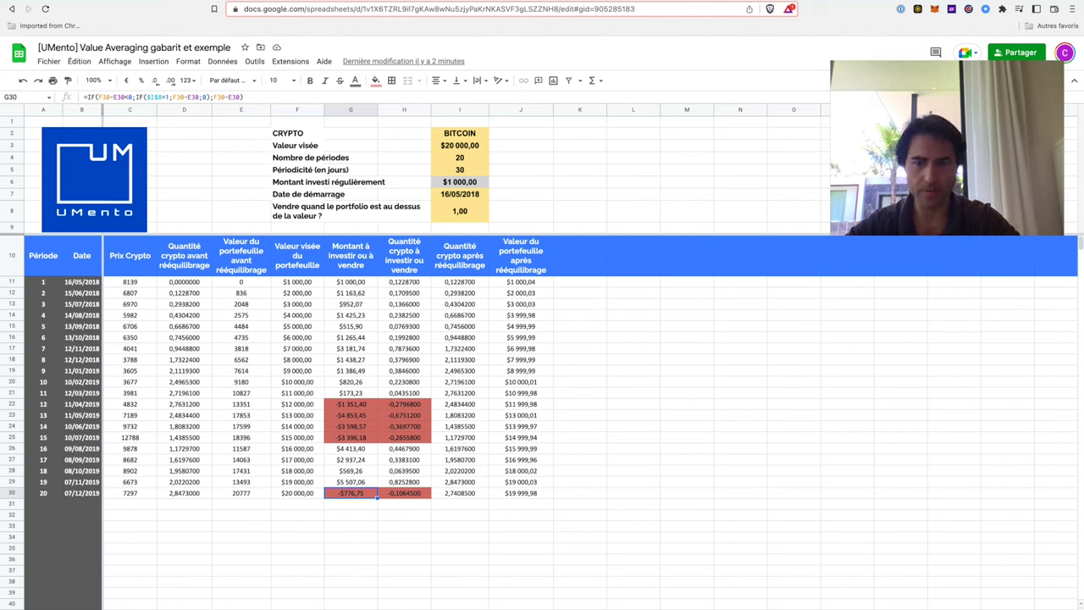
{"action": "key", "text": "alt+Down"}
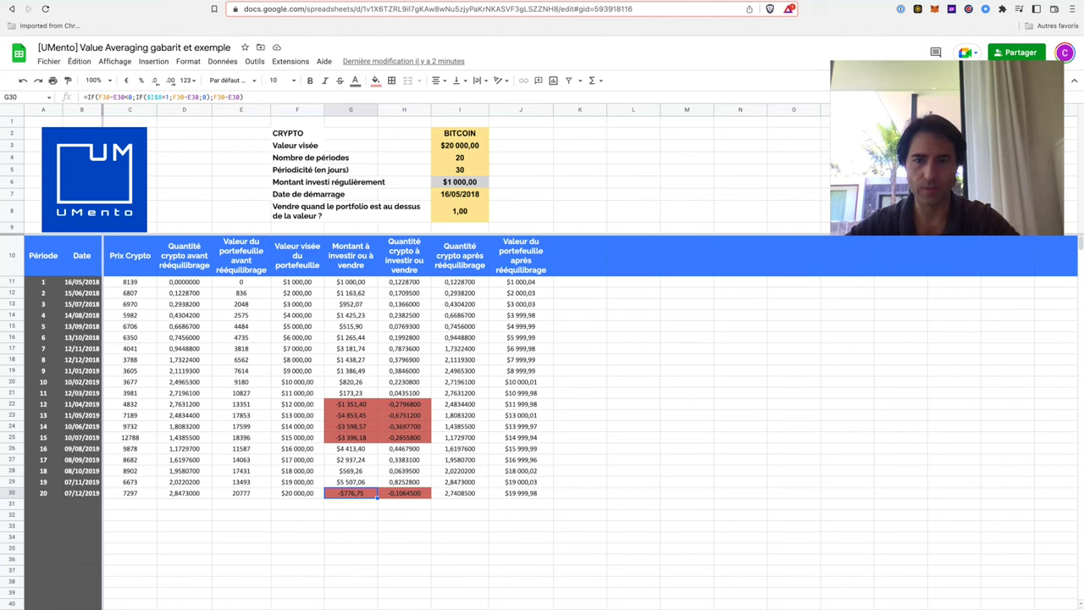
Check the first and last period dates of the Bitcoin example starting 01/02/2019.
{"action": "left_click", "coordinate": [242, 515]}
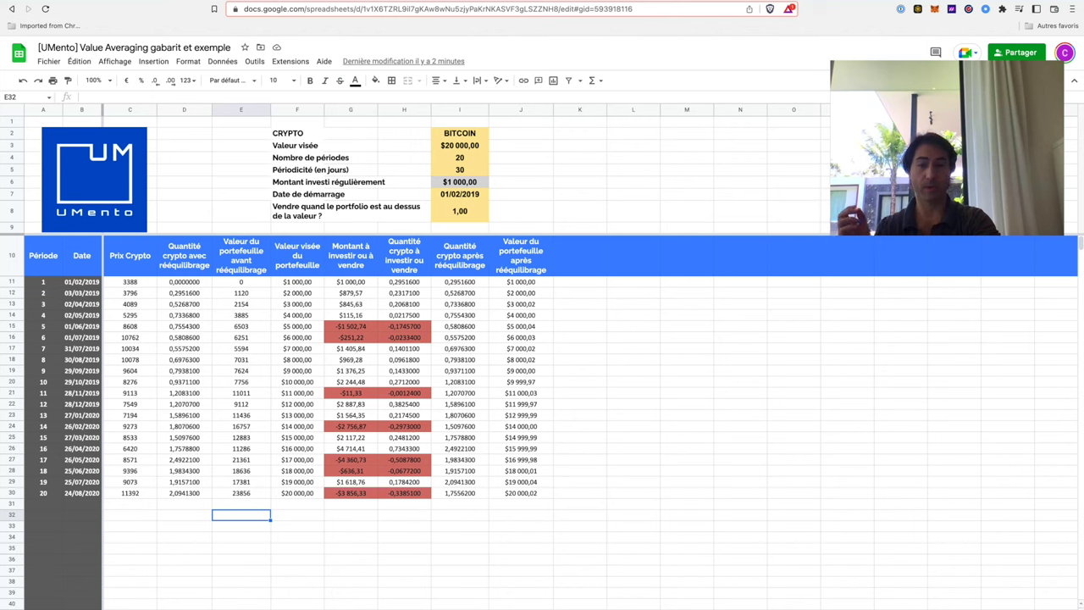
{"action": "left_click", "coordinate": [351, 537]}
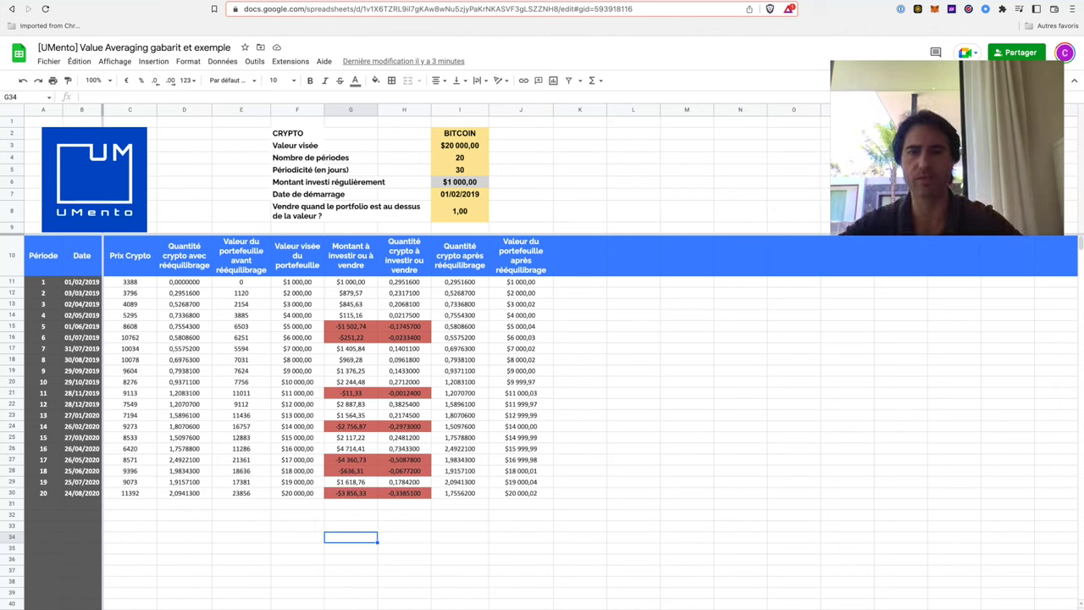
{"action": "left_click", "coordinate": [83, 282]}
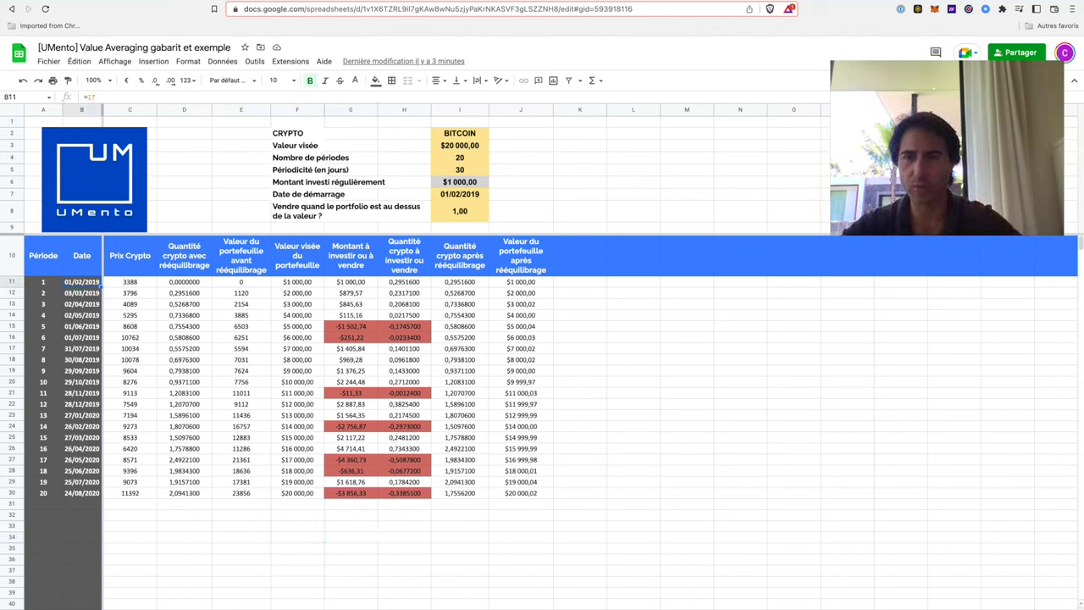
{"action": "key", "text": "ctrl+Down"}
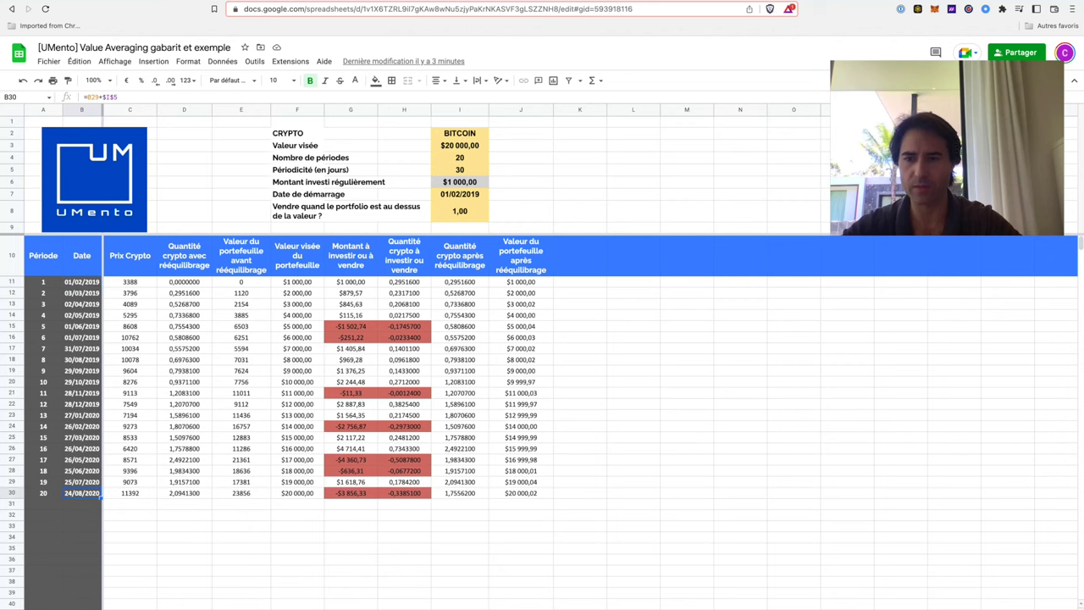
Switch to the TradingView BTCUSD chart, locate the example's early 2019 start, and compare the chart with the spreadsheet's date range.
{"action": "key", "text": "ctrl+Tab"}
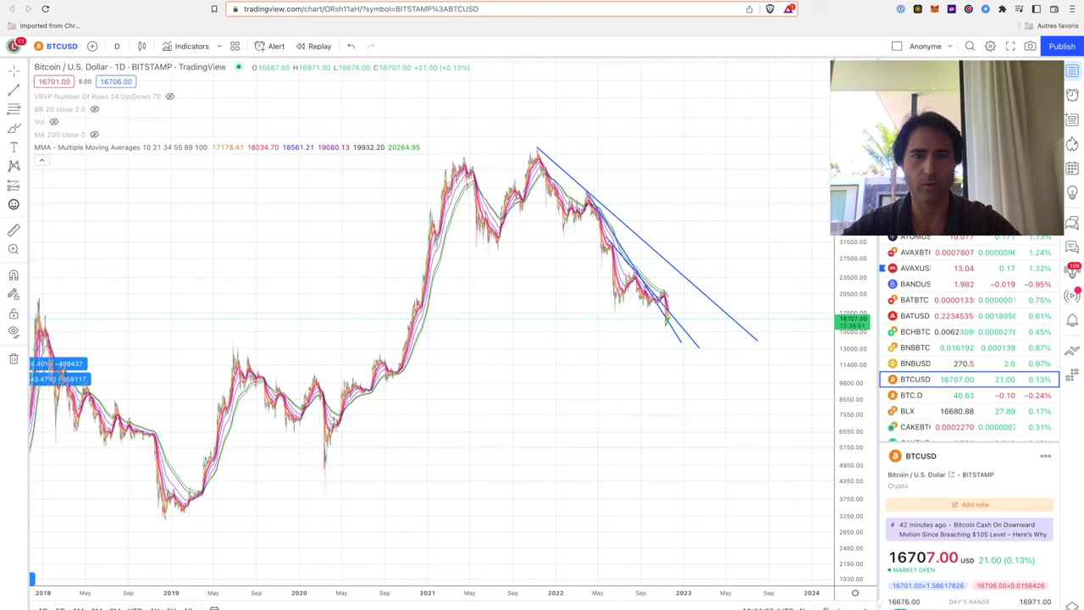
{"action": "scroll", "coordinate": [314, 398], "scroll_direction": "left", "scroll_amount": 5}
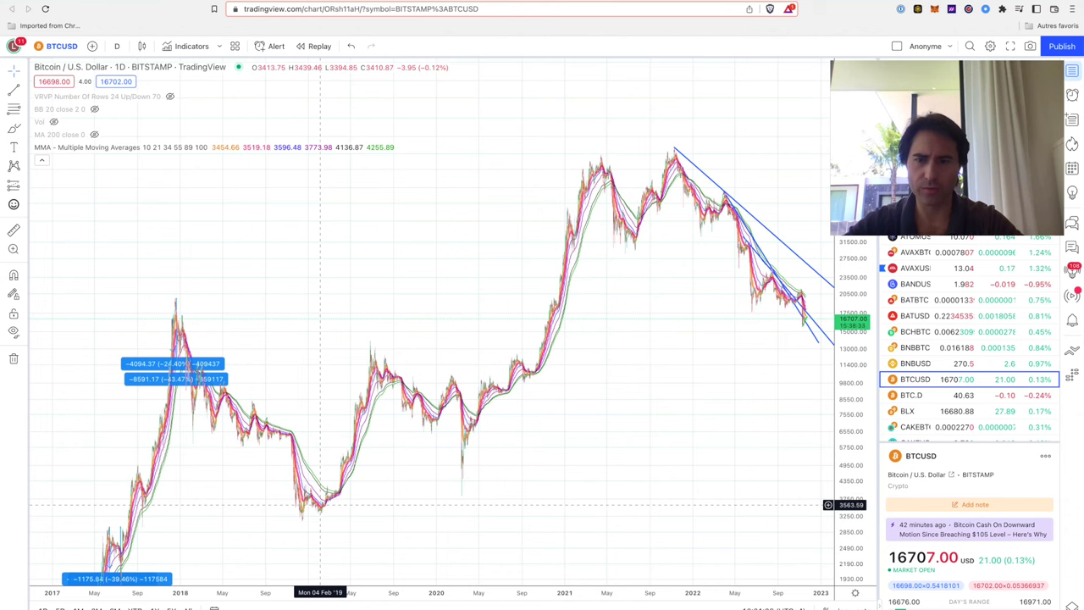
{"action": "key", "text": "ctrl+Tab"}
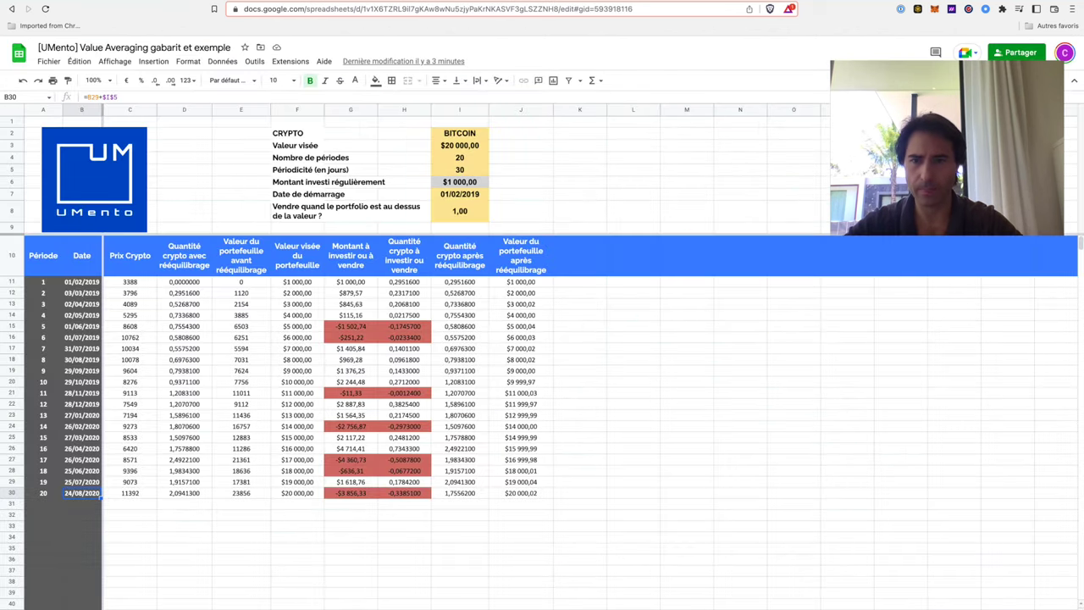
{"action": "key", "text": "ctrl+shift+Tab"}
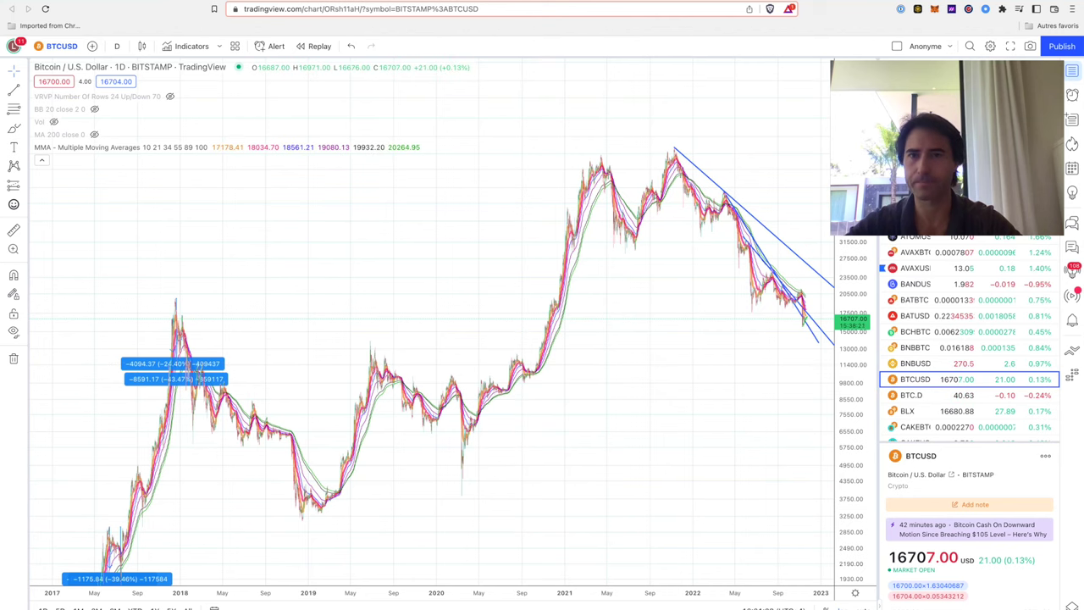
{"action": "key", "text": "ctrl+Tab"}
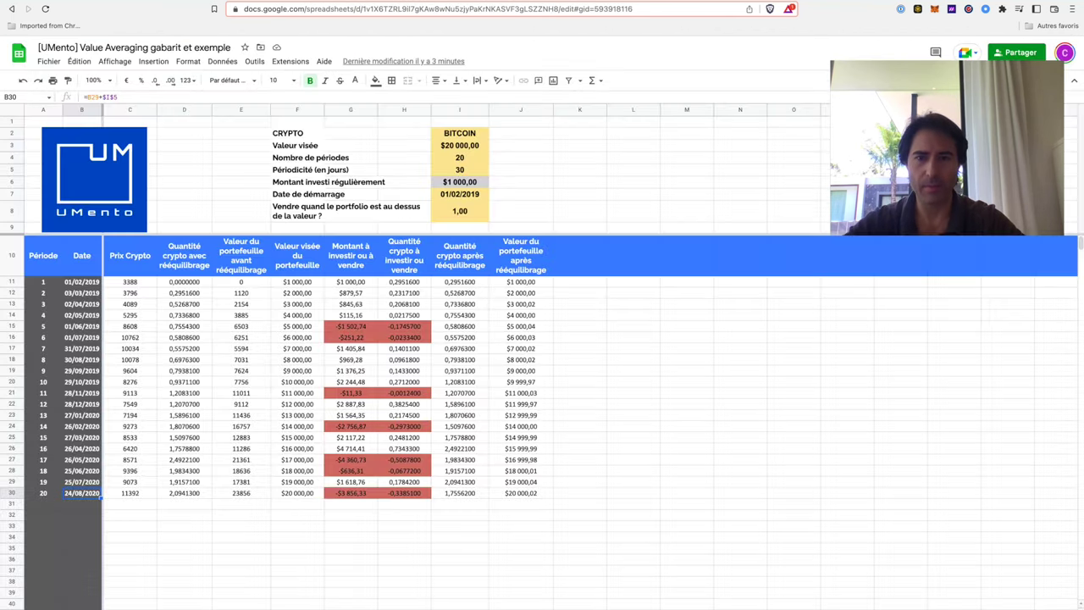
Review the sell option, the amounts to invest or sell for all periods, and period 20's portfolio value after rebalancing.
{"action": "left_click", "coordinate": [460, 211]}
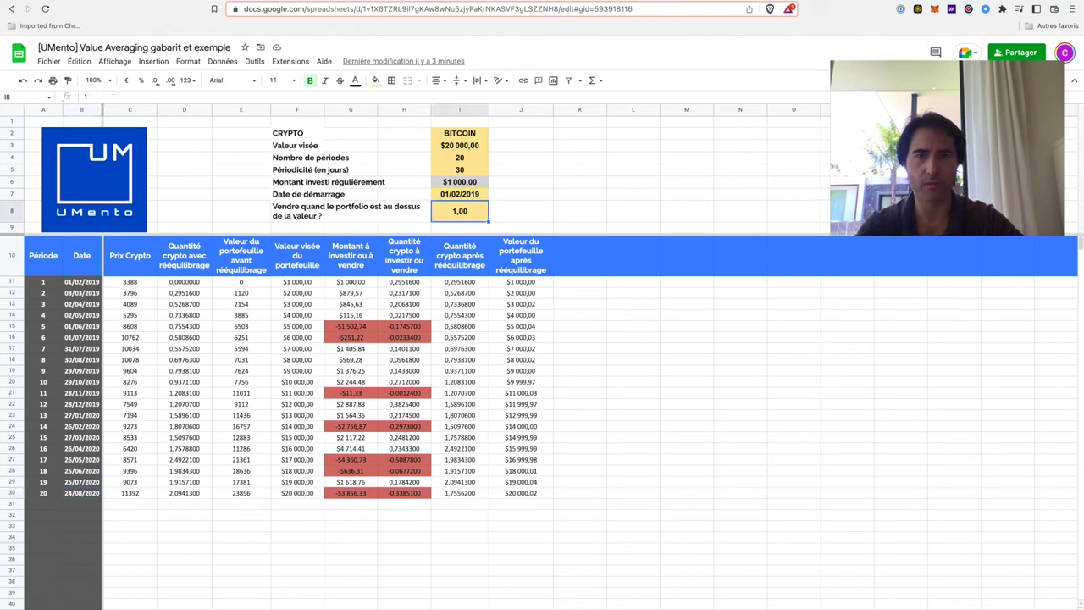
{"action": "left_click", "coordinate": [351, 282]}
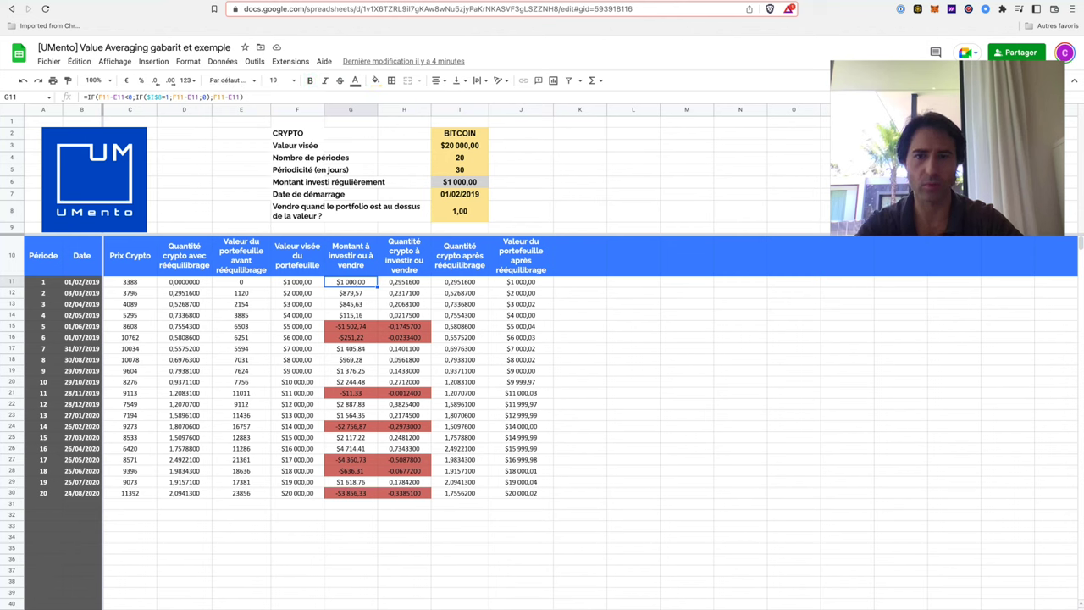
{"action": "key", "text": "ctrl+shift+Down"}
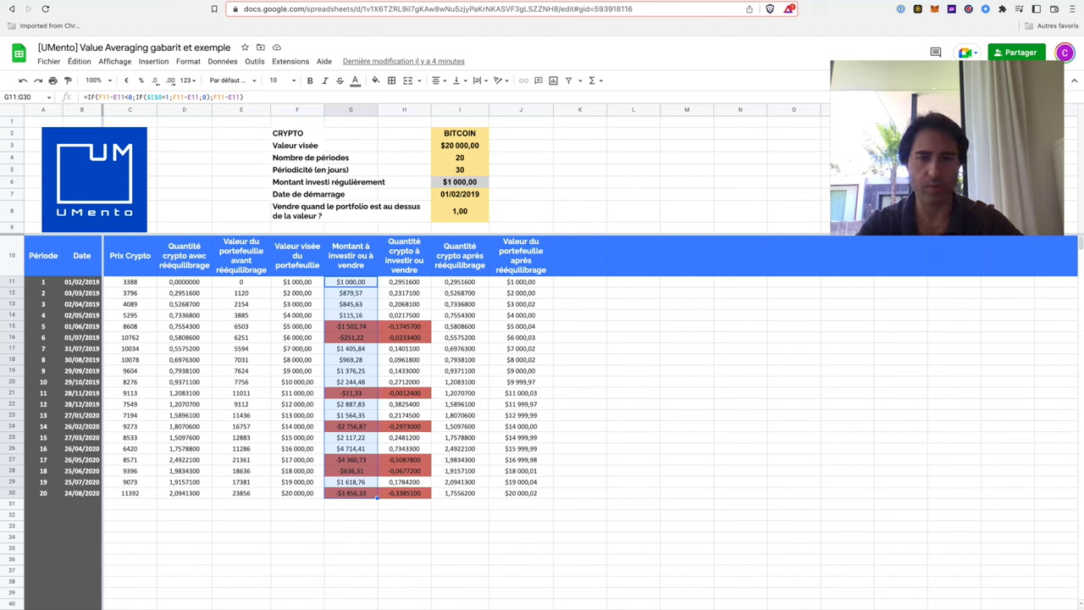
{"action": "left_click", "coordinate": [521, 492]}
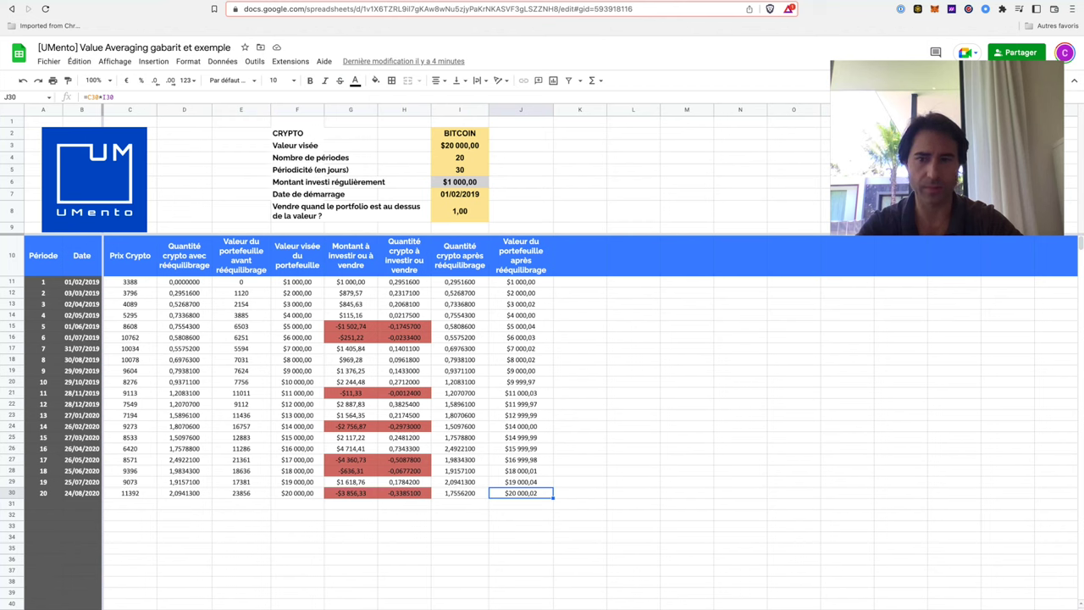
Set the sell-above-target option to 0 in the 01/02/2019 example and select all periods' amounts to invest or sell.
{"action": "left_click", "coordinate": [460, 211]}
{"action": "type", "text": "0"}
{"action": "key", "text": "Return"}
{"action": "left_click", "coordinate": [351, 282]}
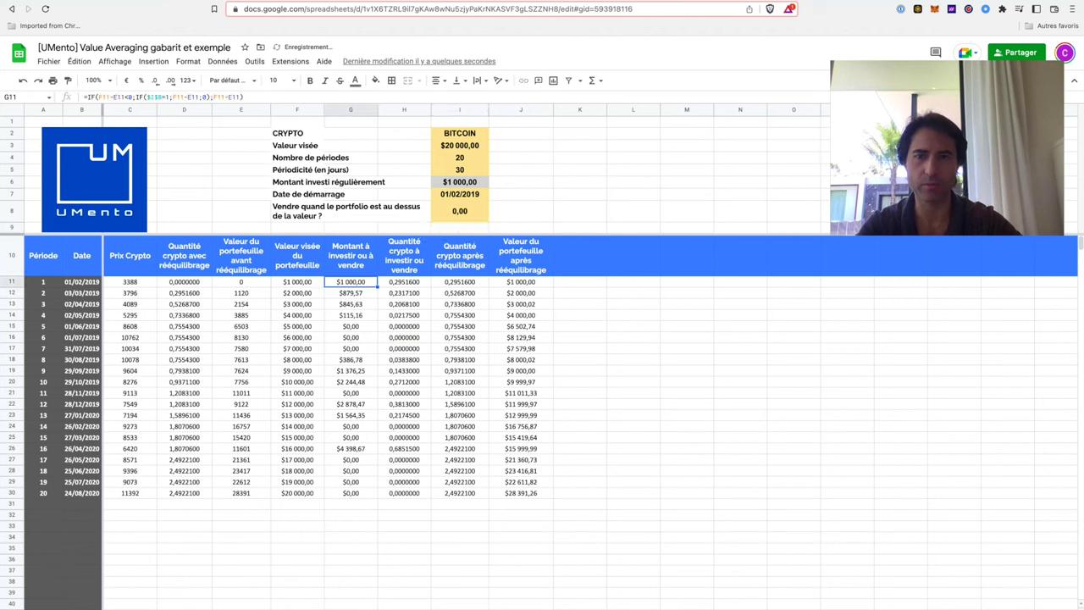
{"action": "key", "text": "ctrl+shift+Down"}
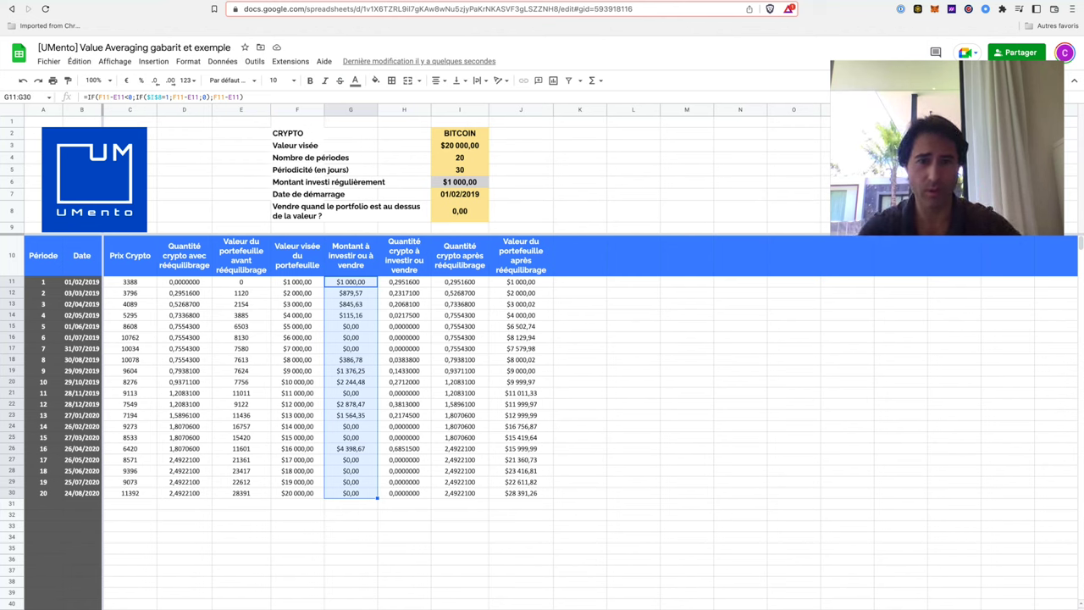
Examine period 20's portfolio value after rebalancing and period 17's amount formula with selling disabled.
{"action": "left_click", "coordinate": [580, 460]}
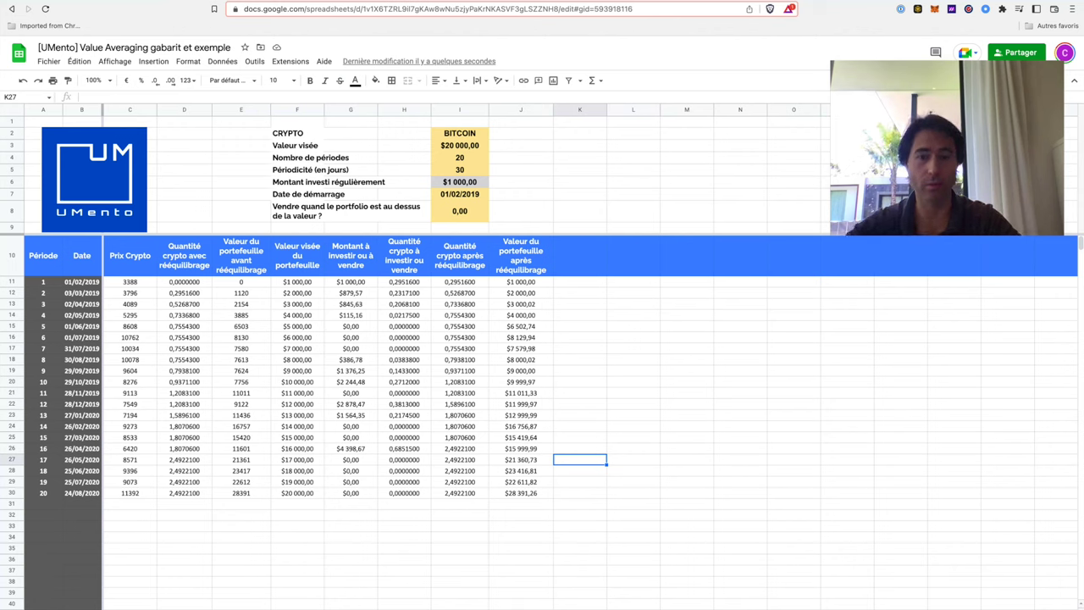
{"action": "left_click", "coordinate": [520, 493]}
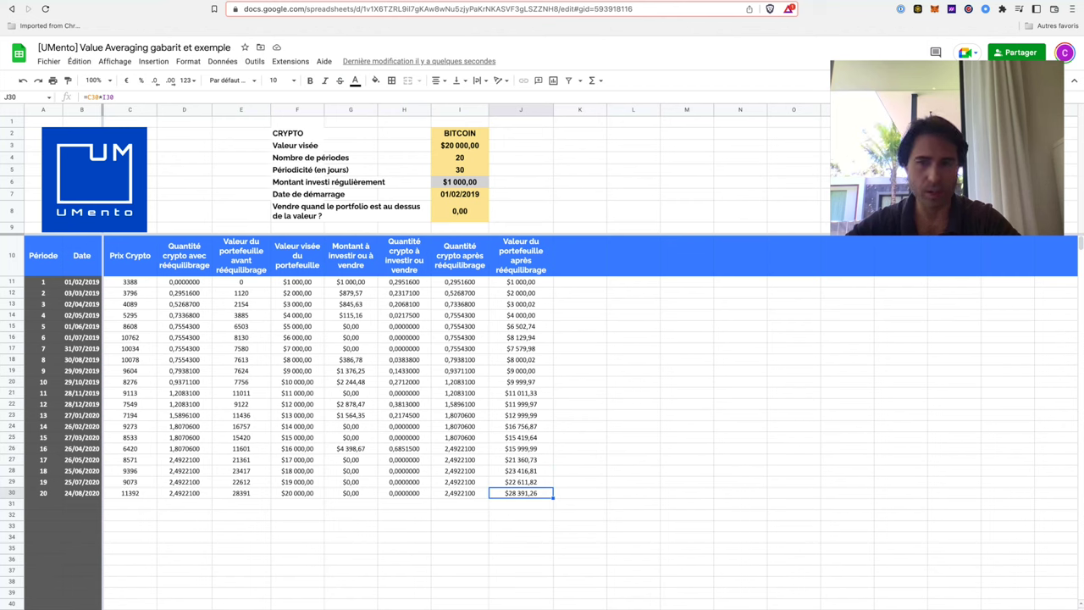
{"action": "left_click", "coordinate": [350, 460]}
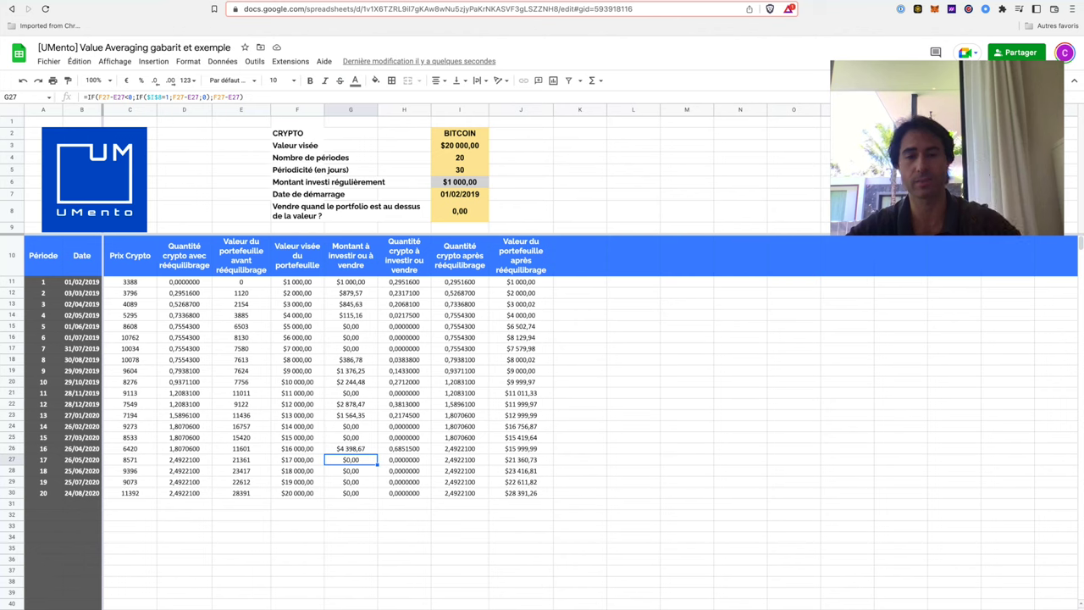
{"action": "left_click", "coordinate": [521, 493]}
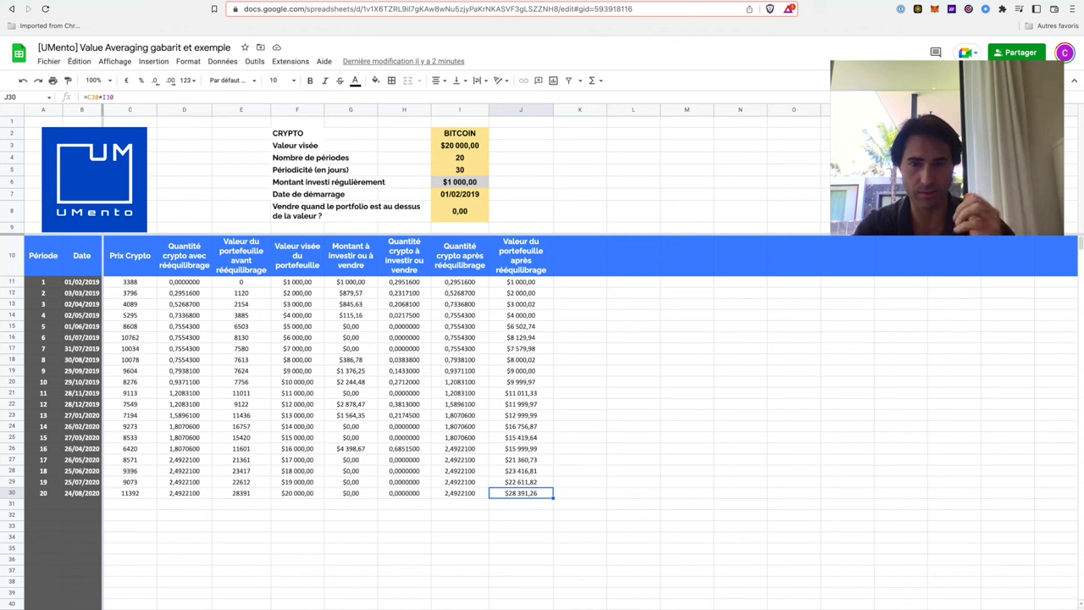
Undo the sell option change in the 01/02/2019 example.
{"action": "left_click", "coordinate": [633, 415]}
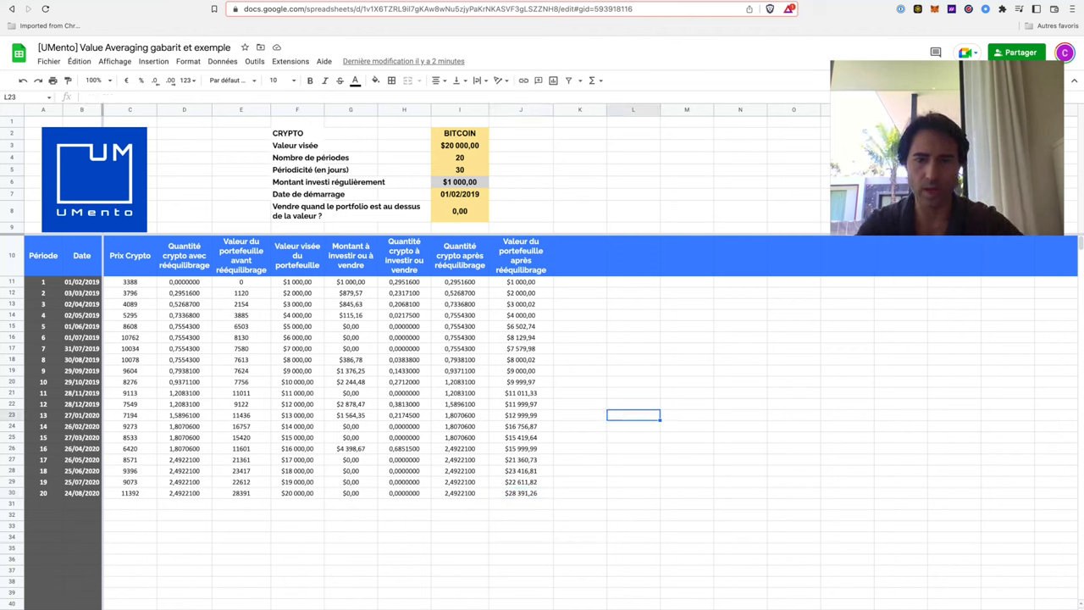
{"action": "key", "text": "super+z"}
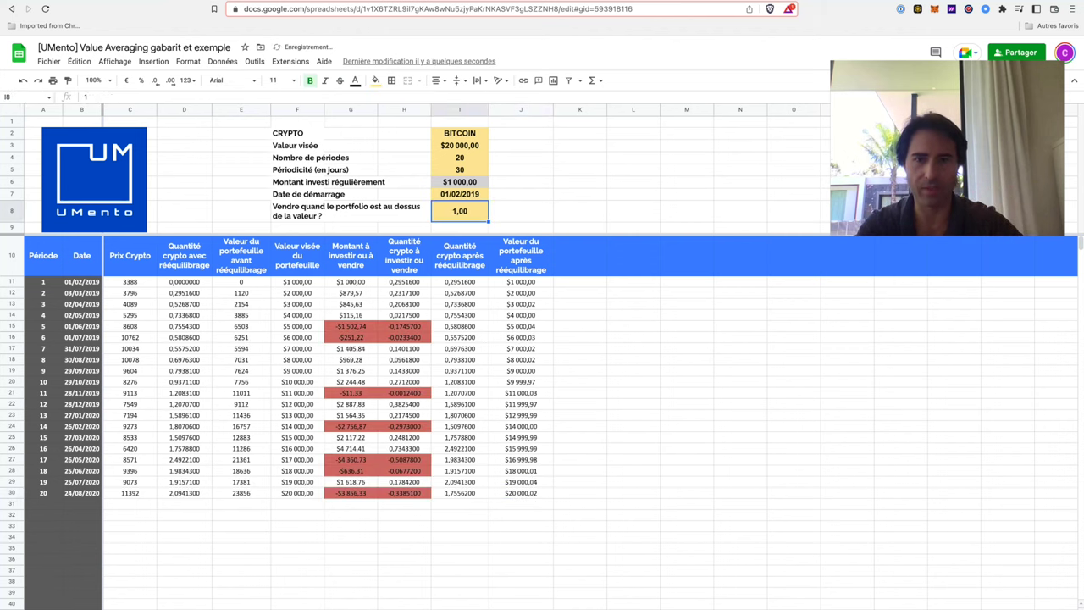
{"action": "left_click", "coordinate": [580, 426]}
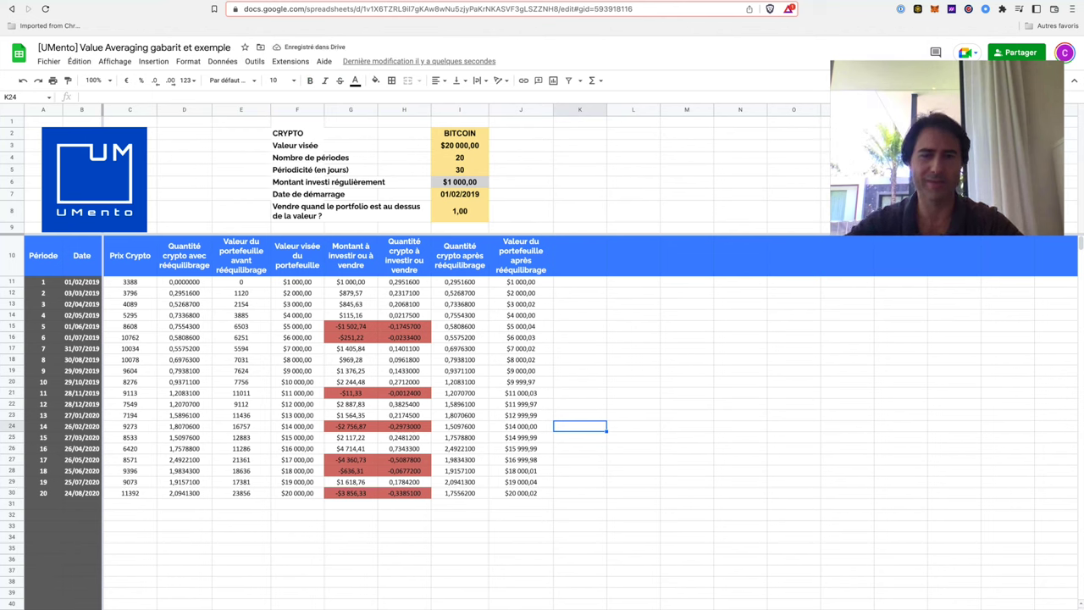
Switch to the Bitcoin example sheet starting 16/04/2021 and check period 1's amount formula and date.
{"action": "key", "text": "alt+Down"}
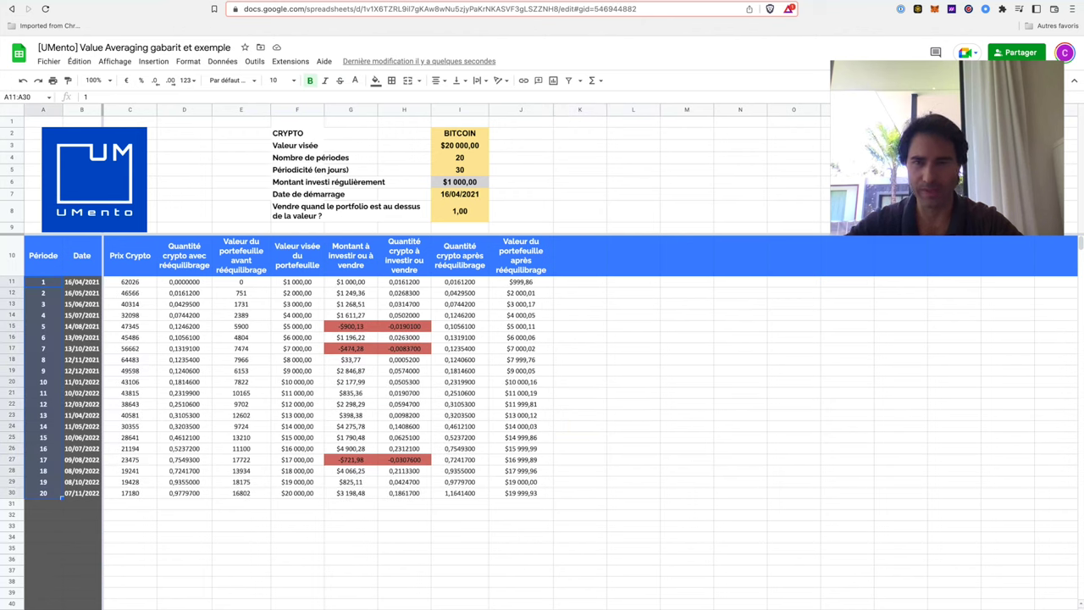
{"action": "left_click", "coordinate": [633, 256]}
{"action": "left_click", "coordinate": [351, 282]}
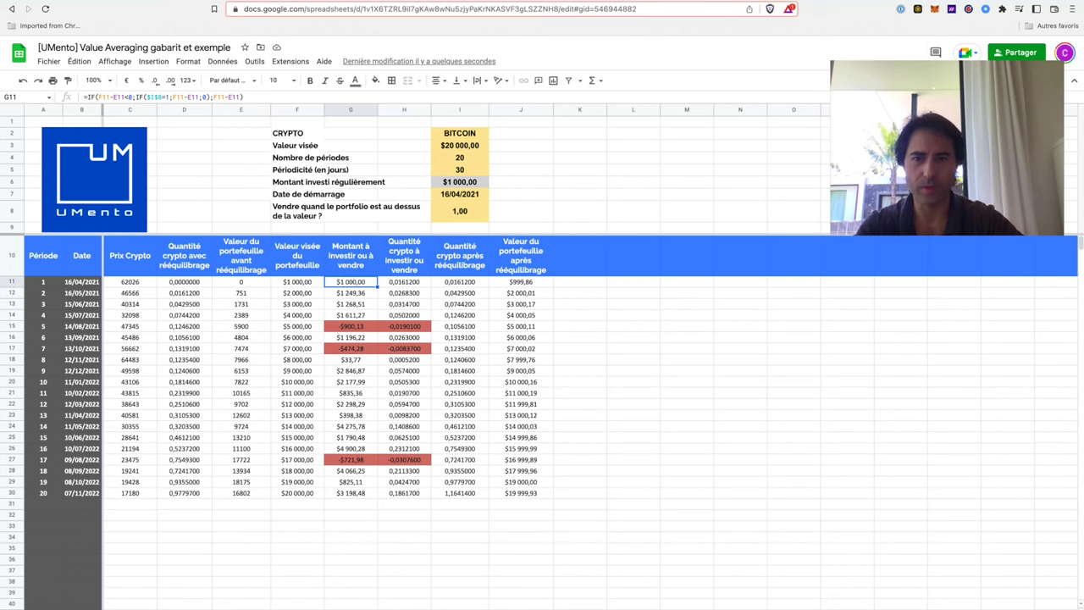
{"action": "left_click", "coordinate": [82, 282]}
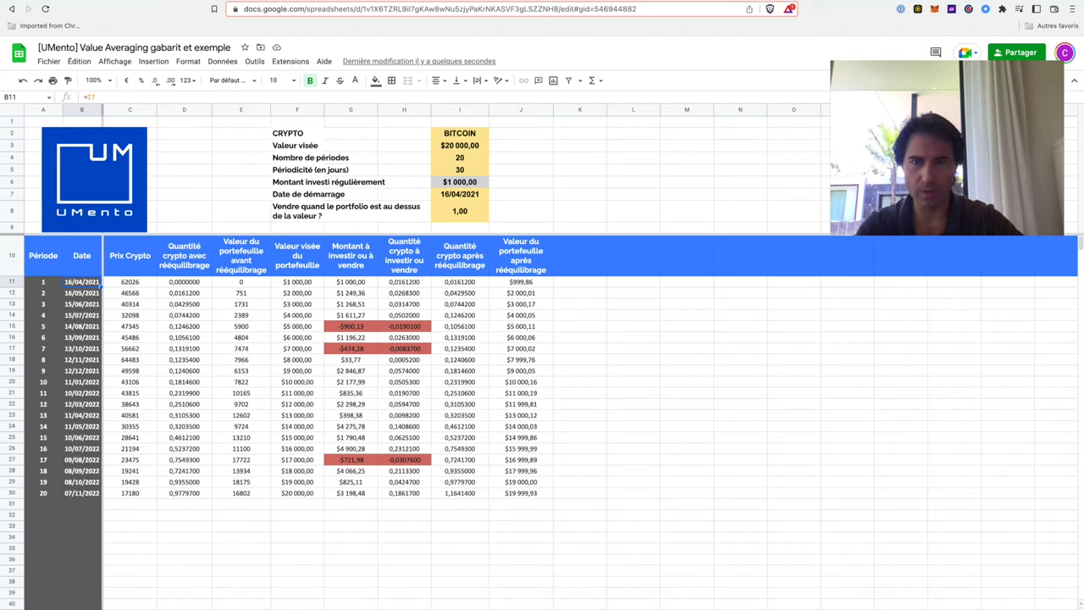
Examine period 20's portfolio value after rebalancing and its amount formula, and select the amounts for all 20 periods.
{"action": "left_click", "coordinate": [350, 282]}
{"action": "left_click", "coordinate": [520, 493]}
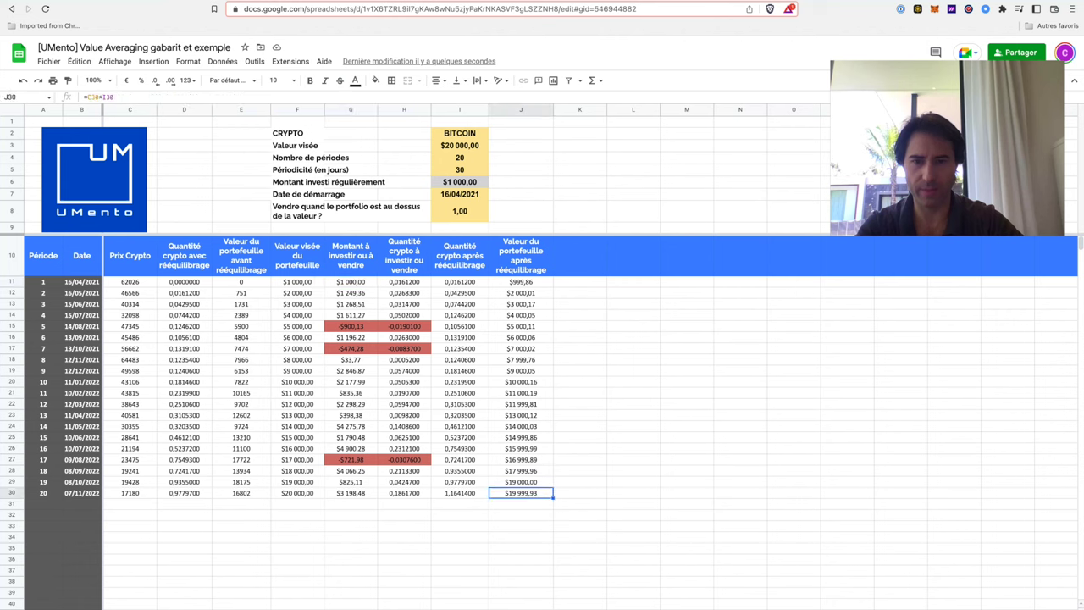
{"action": "left_click", "coordinate": [351, 493]}
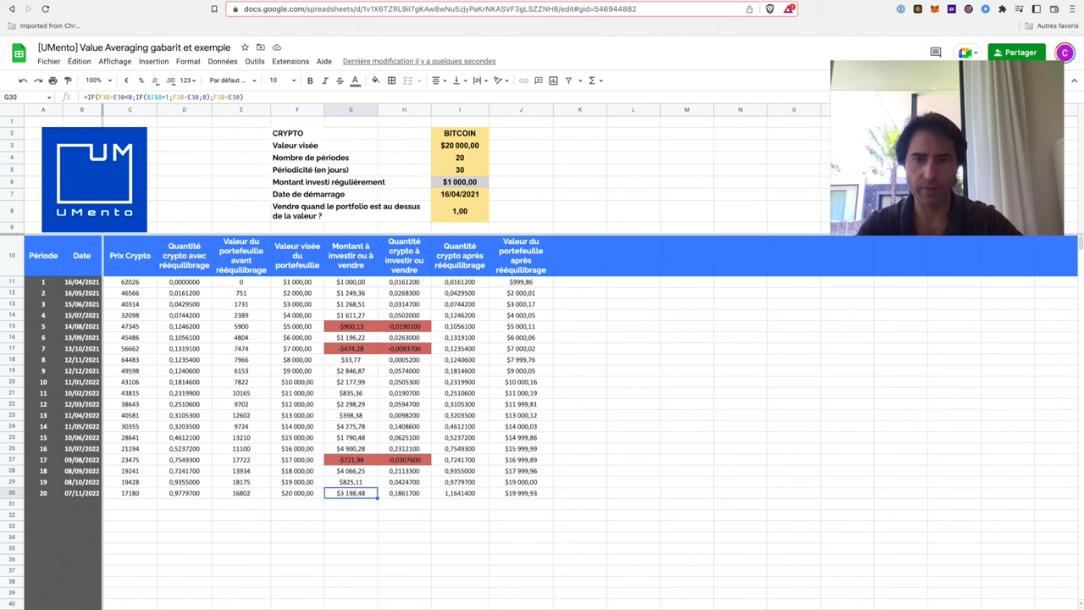
{"action": "left_click", "coordinate": [350, 281], "text": "shift"}
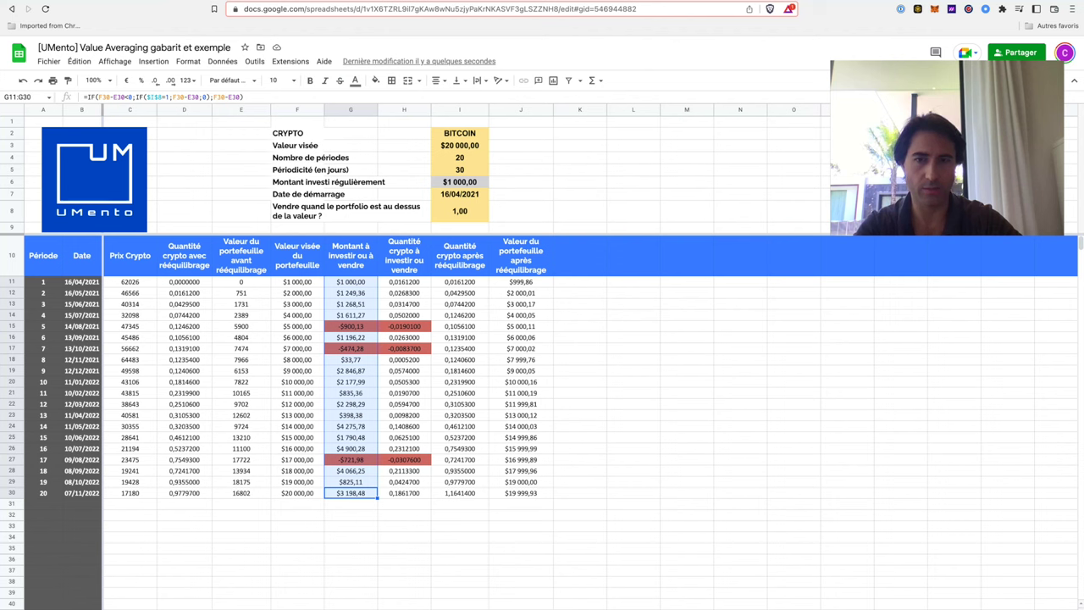
Set the sell-above-target option to 0 in the 16/04/2021 example and select the amount column for periods 1 to 20.
{"action": "left_click", "coordinate": [460, 211]}
{"action": "type", "text": "0"}
{"action": "key", "text": "Return"}
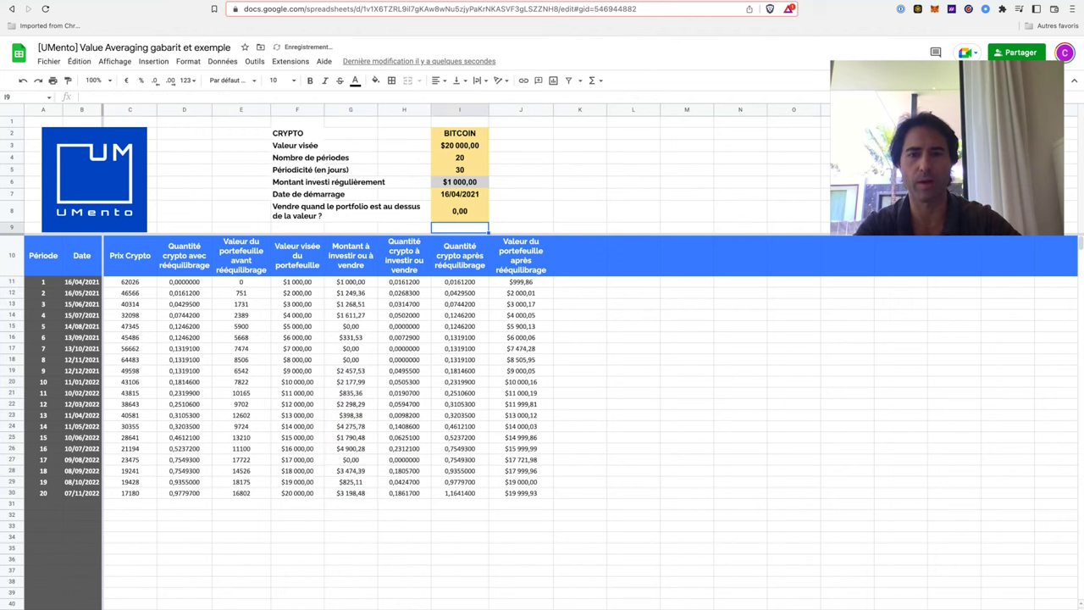
{"action": "left_click", "coordinate": [350, 282]}
{"action": "key", "text": "super+shift+Down"}
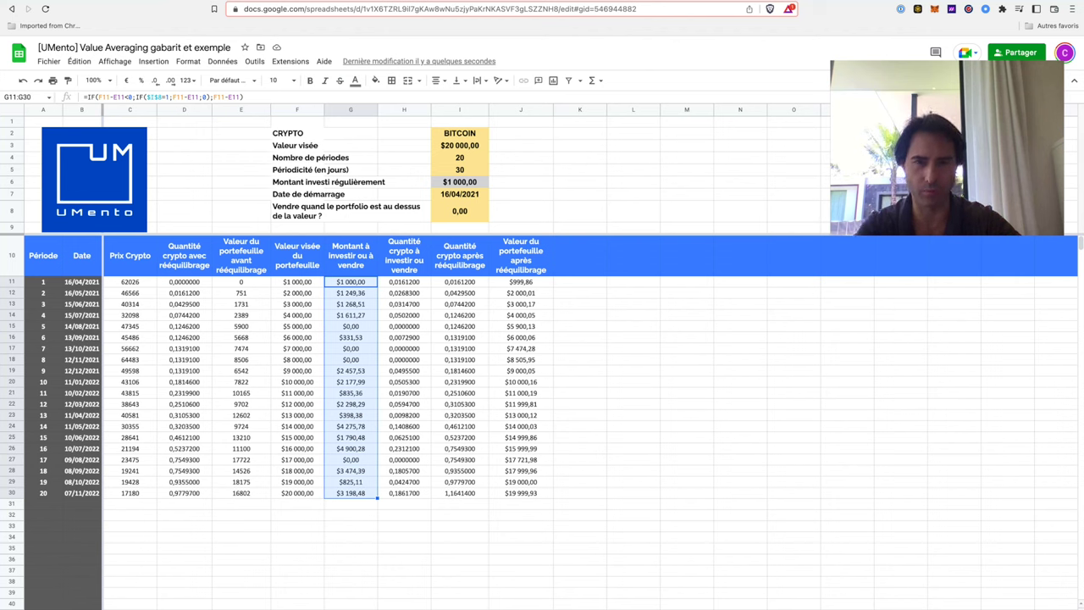
Undo the sell option change in the 16/04/2021 example.
{"action": "left_click", "coordinate": [521, 211]}
{"action": "key", "text": "super+z"}
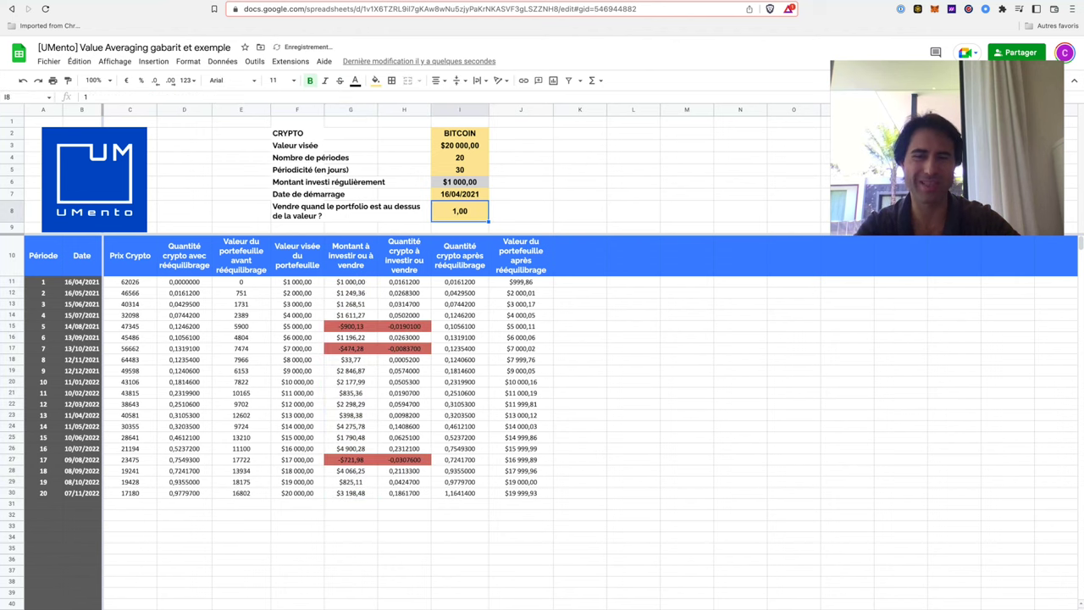
{"action": "left_click", "coordinate": [580, 211]}
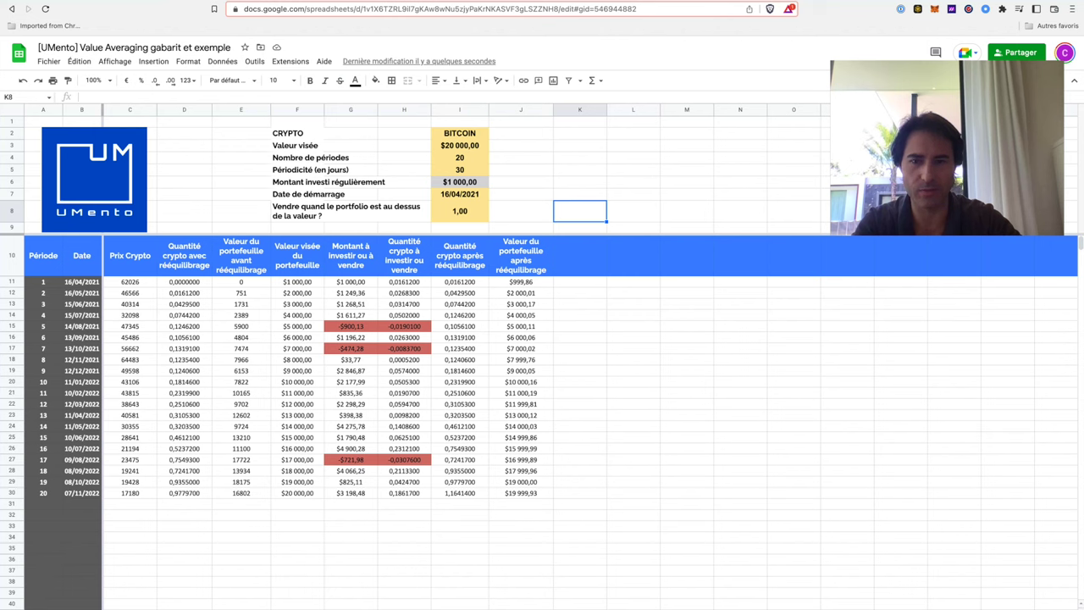
Review the amounts to invest or sell for periods 1 to 13 and period 16's amount formula.
{"action": "left_click", "coordinate": [351, 416]}
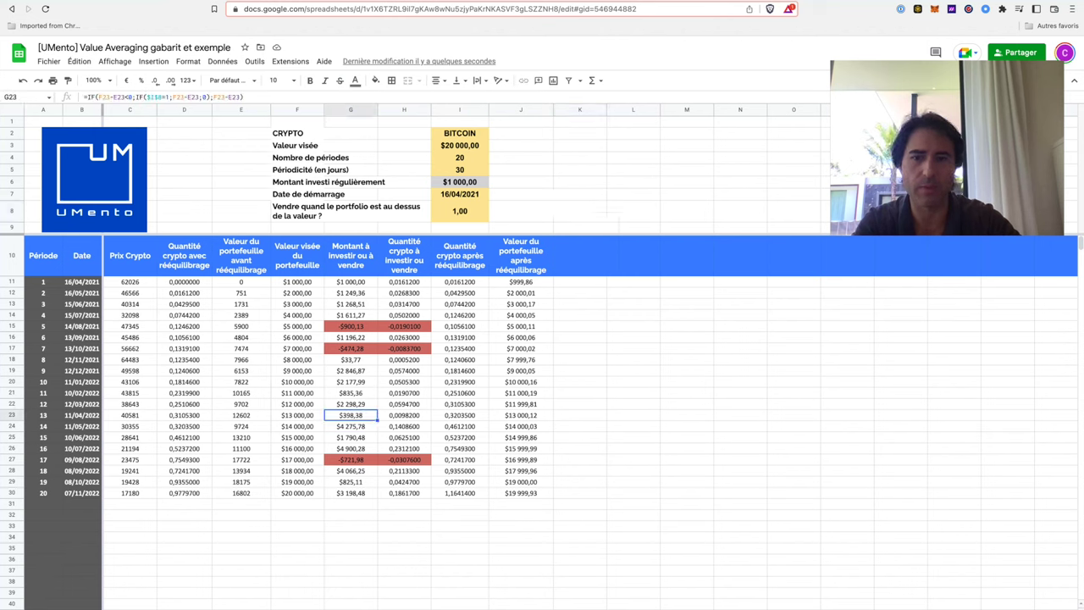
{"action": "left_click_drag", "start_coordinate": [351, 415], "coordinate": [351, 282]}
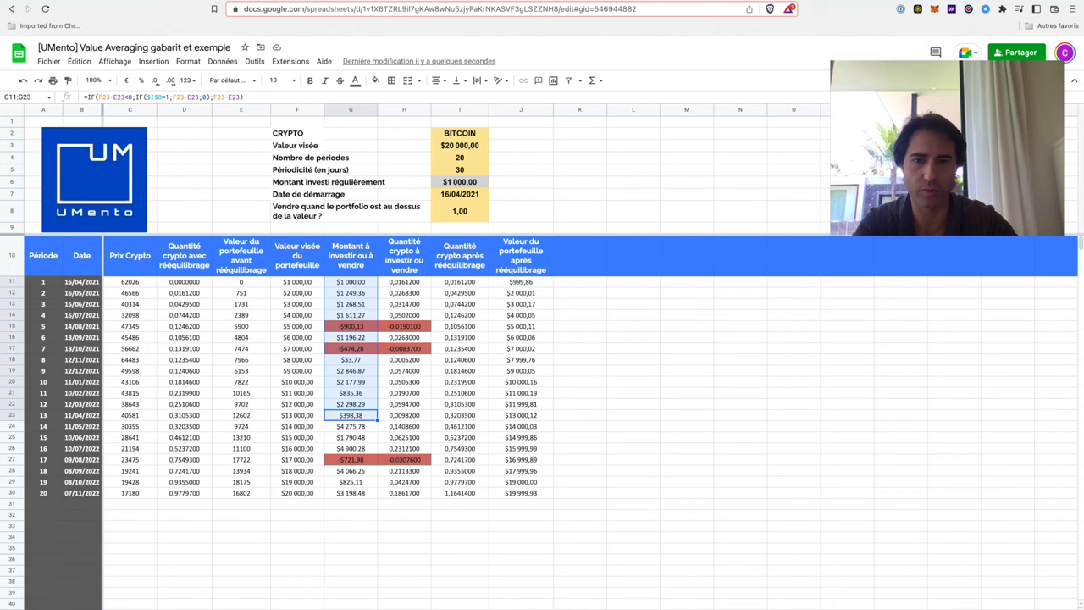
{"action": "left_click", "coordinate": [350, 449]}
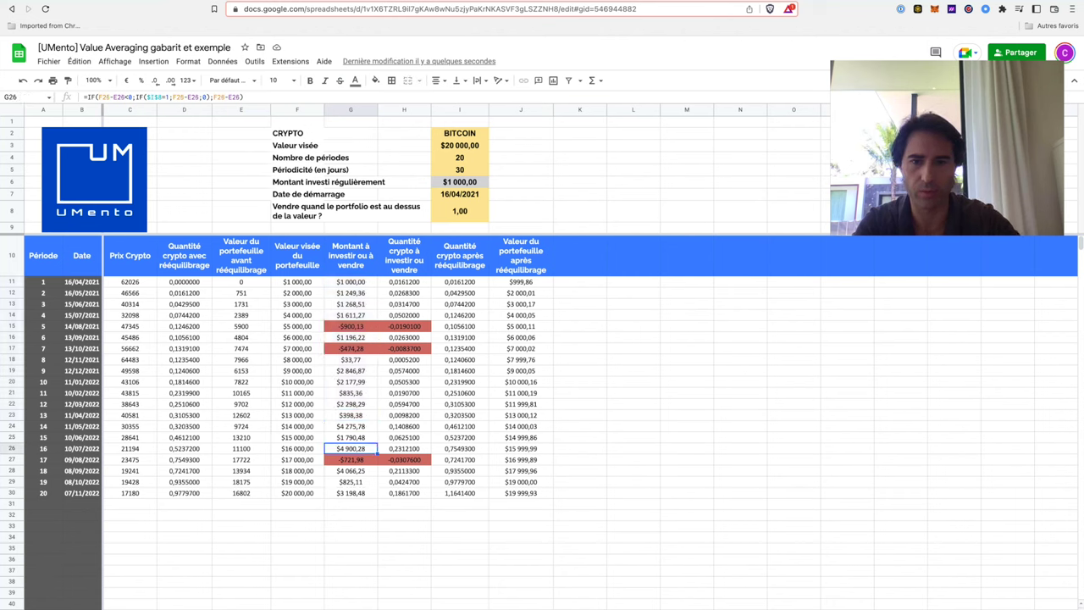
Review the amounts to invest or sell for periods 1 to 16, the subset for periods 1 to 15, and period 16's own amount.
{"action": "left_click_drag", "start_coordinate": [351, 448], "coordinate": [350, 281]}
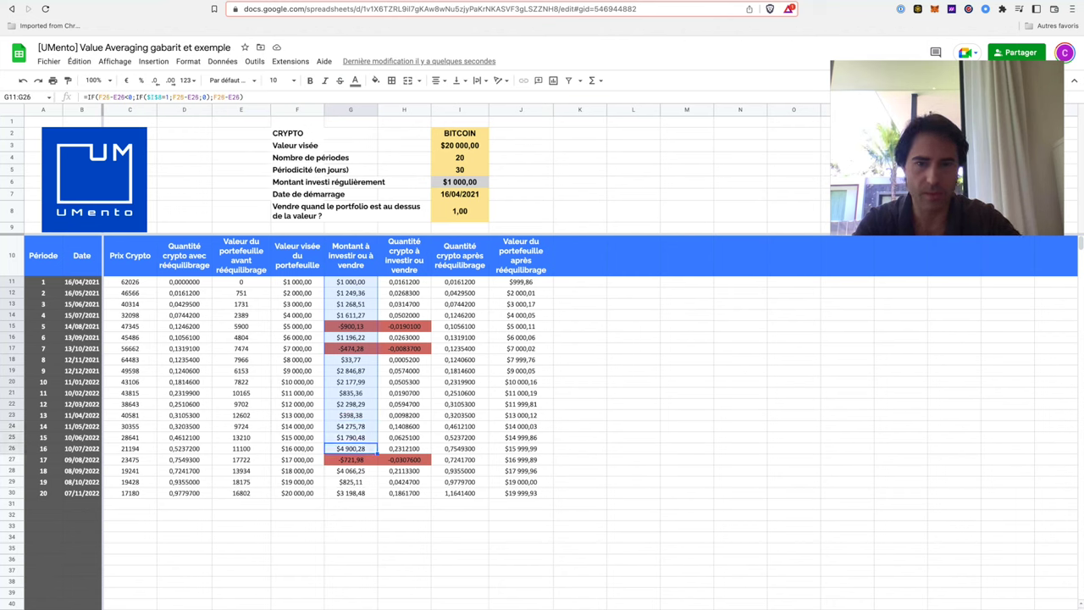
{"action": "left_click", "coordinate": [351, 438]}
{"action": "left_click", "coordinate": [351, 282], "text": "shift"}
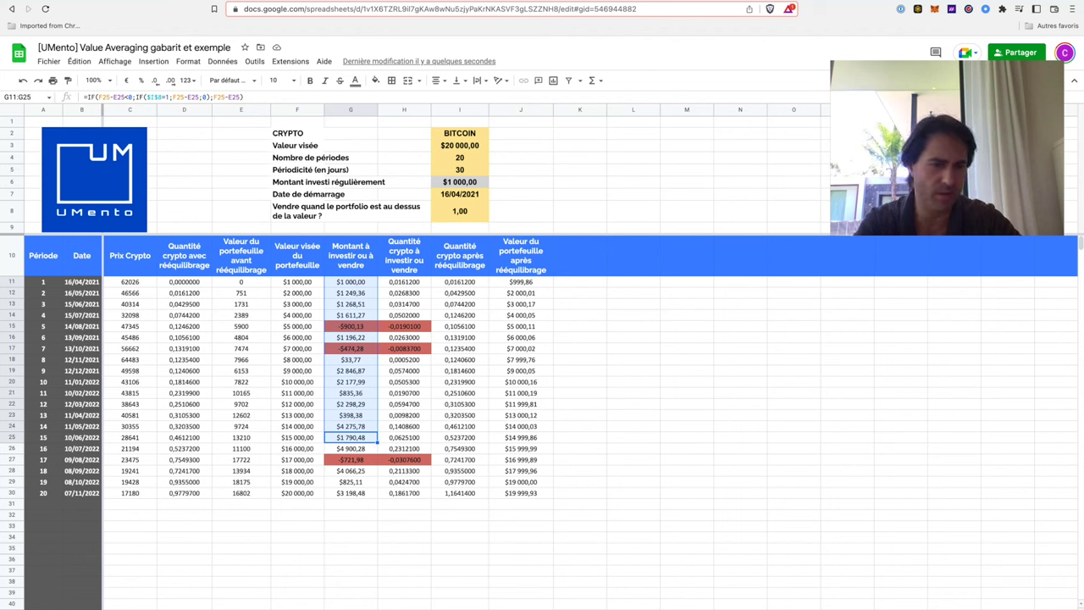
{"action": "left_click", "coordinate": [351, 449]}
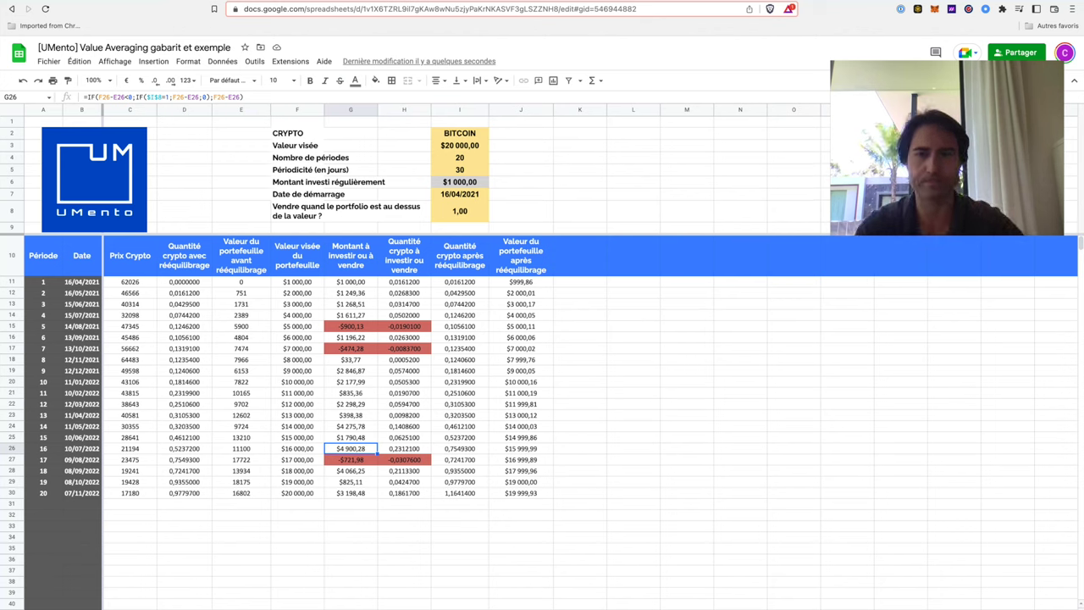
{"action": "left_click", "coordinate": [633, 360]}
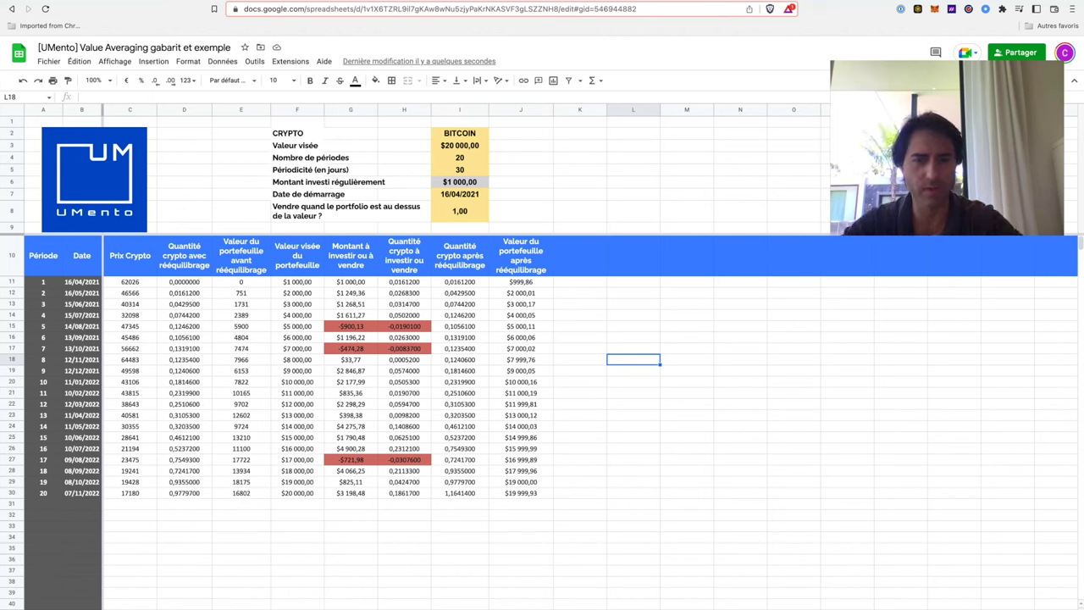
Open the META stock example and examine the share prices entered for periods 1 and 4.
{"action": "key", "text": "ctrl+shift+Page_Up"}
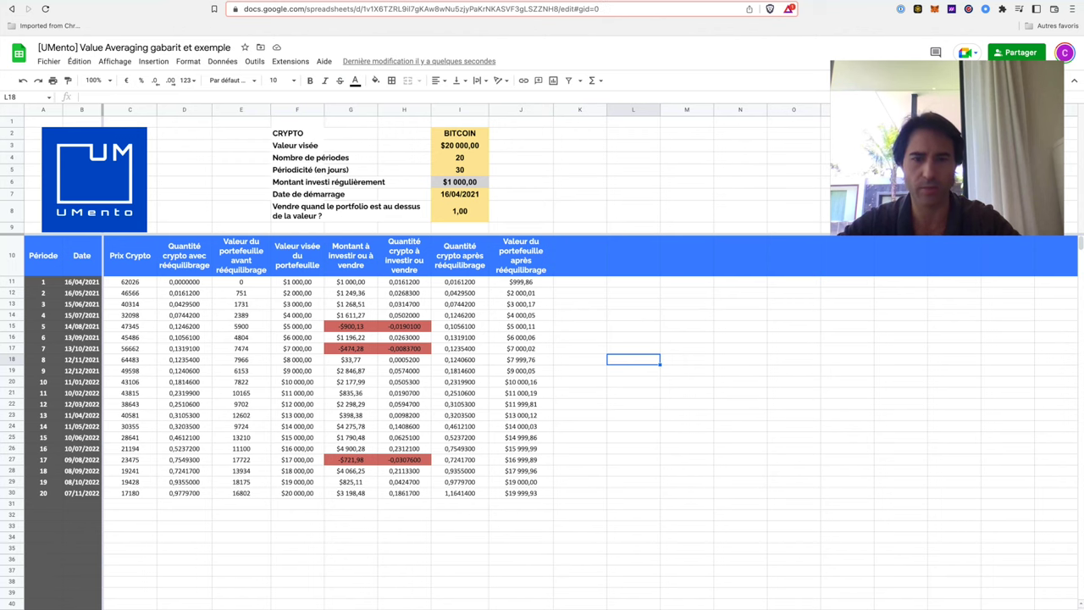
{"action": "left_click", "coordinate": [241, 415]}
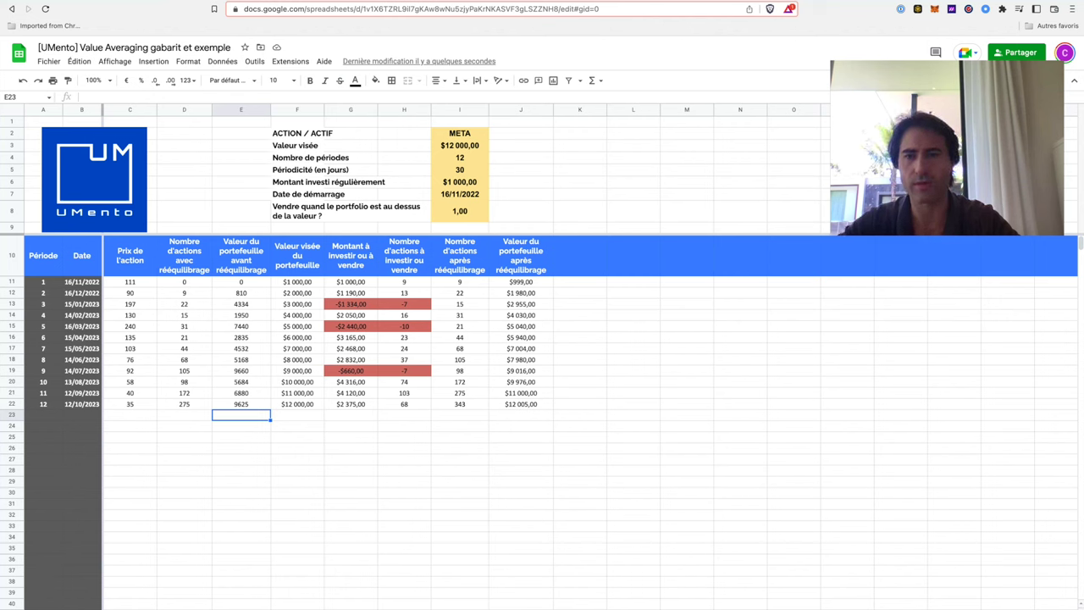
{"action": "left_click", "coordinate": [129, 282]}
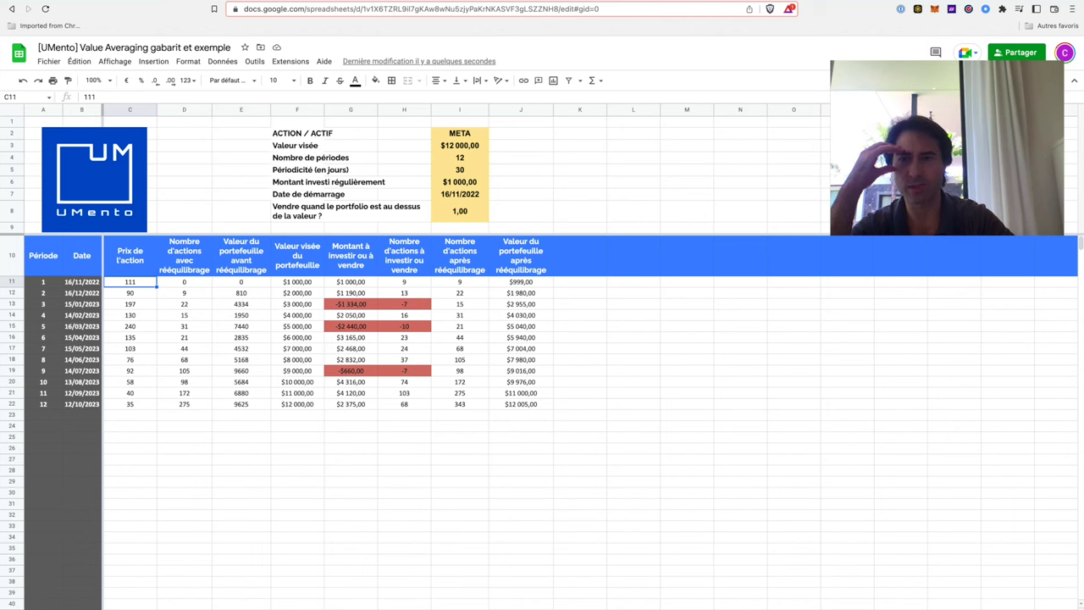
{"action": "left_click", "coordinate": [129, 315]}
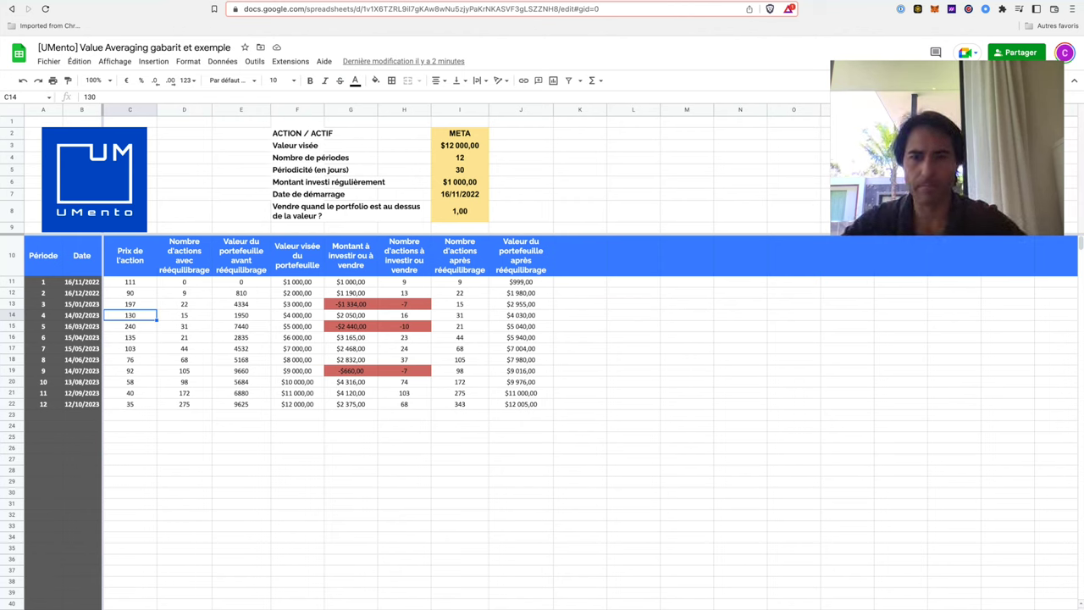
Open the Bitcoin sheet starting 18/11/2022 and go through each parameter from the crypto name to the sell-above-target option.
{"action": "key", "text": "alt+Down"}
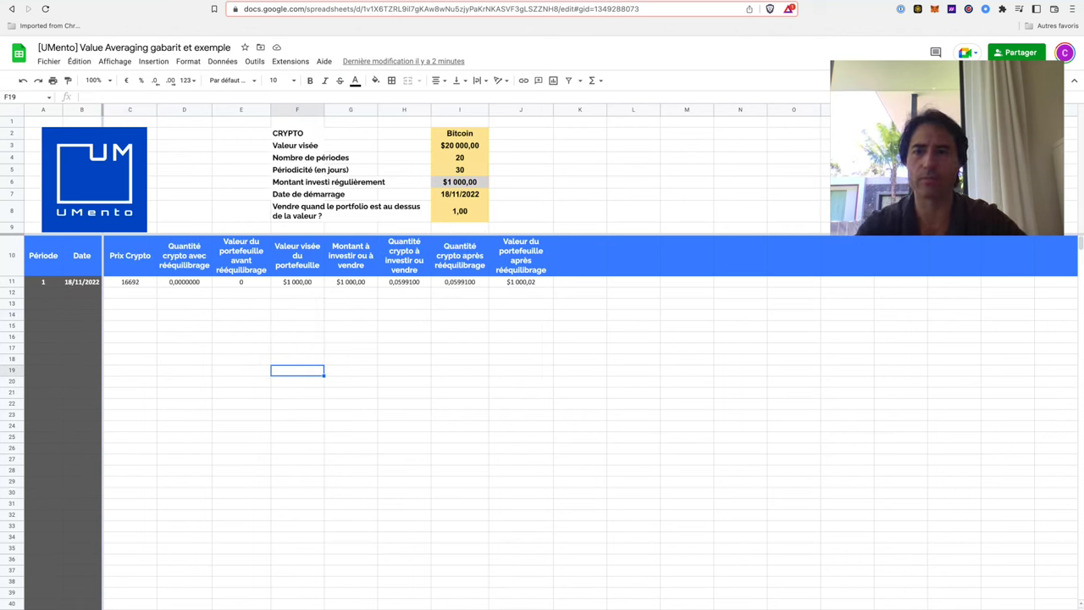
{"action": "left_click", "coordinate": [184, 292]}
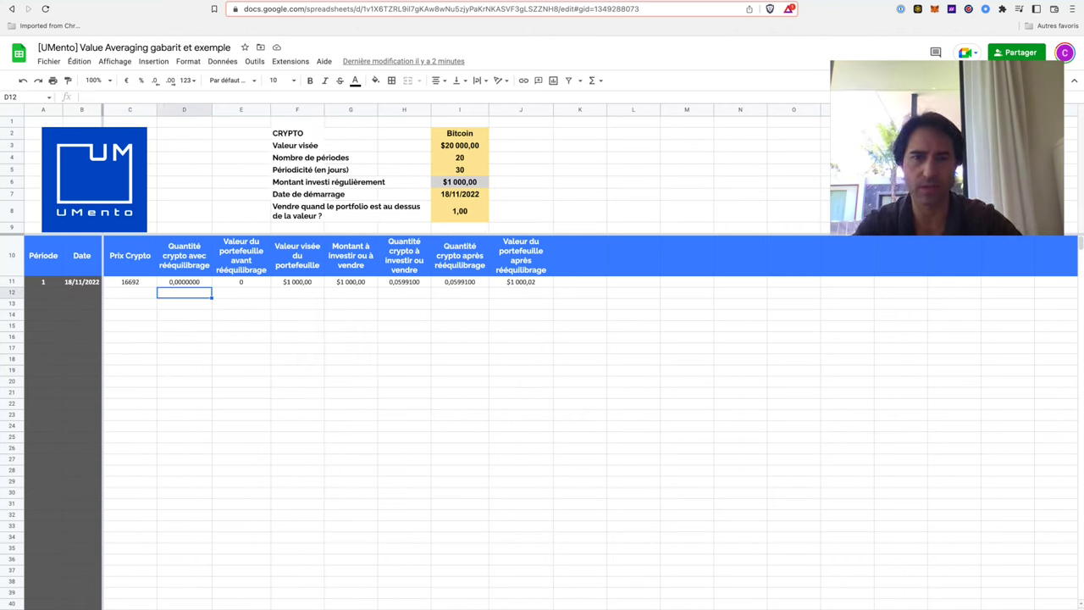
{"action": "left_click", "coordinate": [460, 134]}
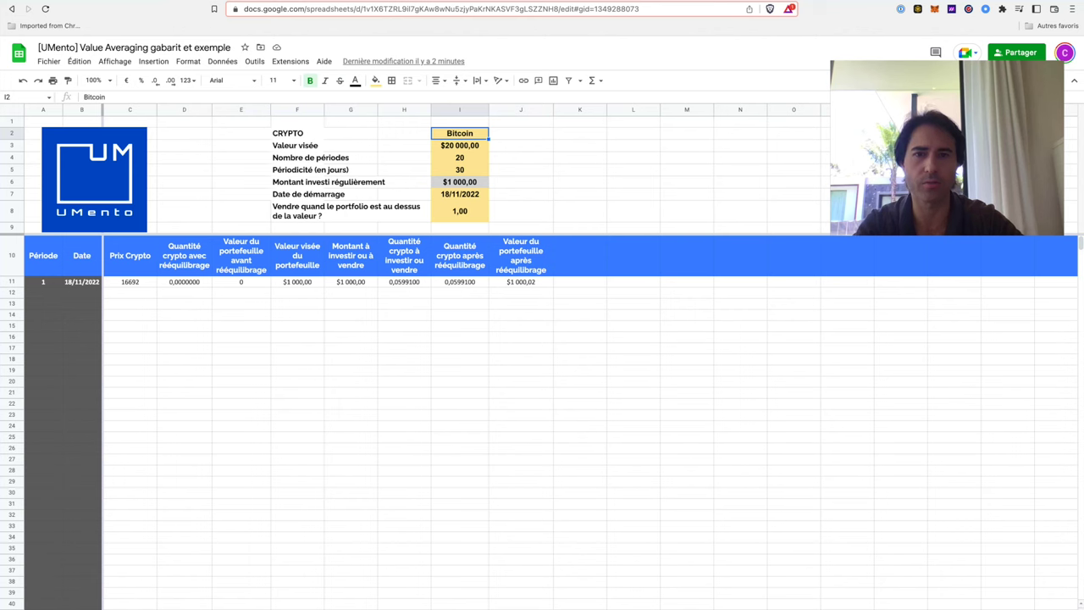
{"action": "left_click", "coordinate": [459, 145]}
{"action": "left_click", "coordinate": [460, 158]}
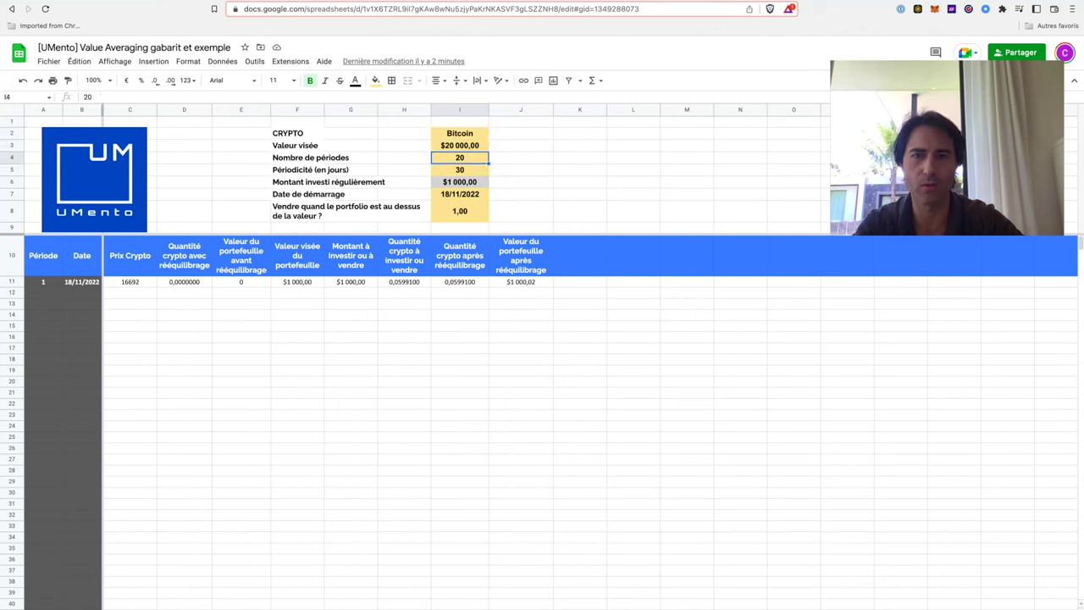
{"action": "left_click", "coordinate": [459, 171]}
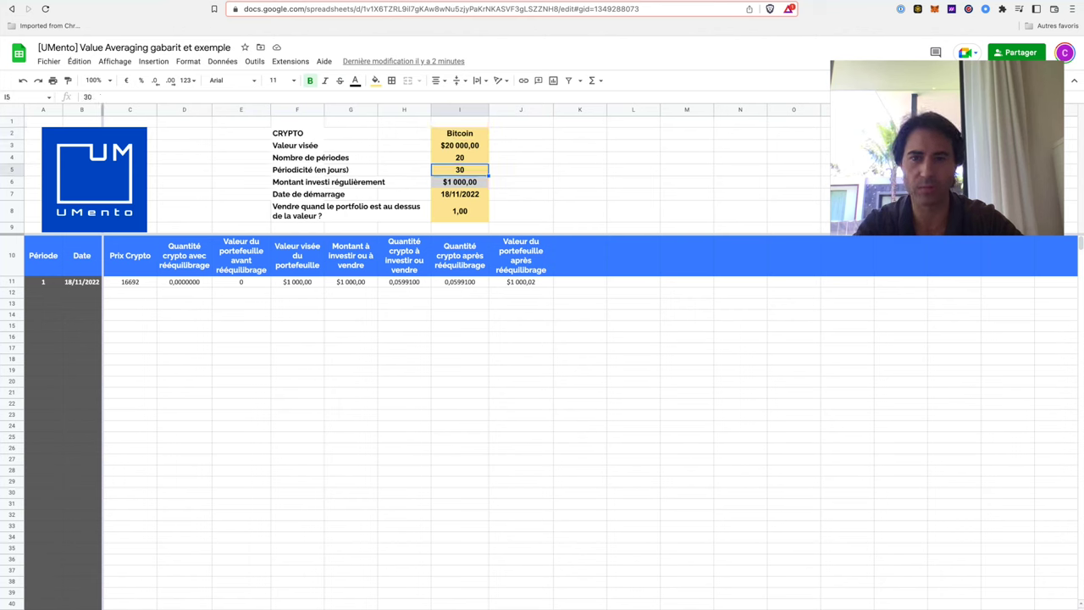
{"action": "left_click", "coordinate": [460, 182]}
{"action": "left_click", "coordinate": [459, 195]}
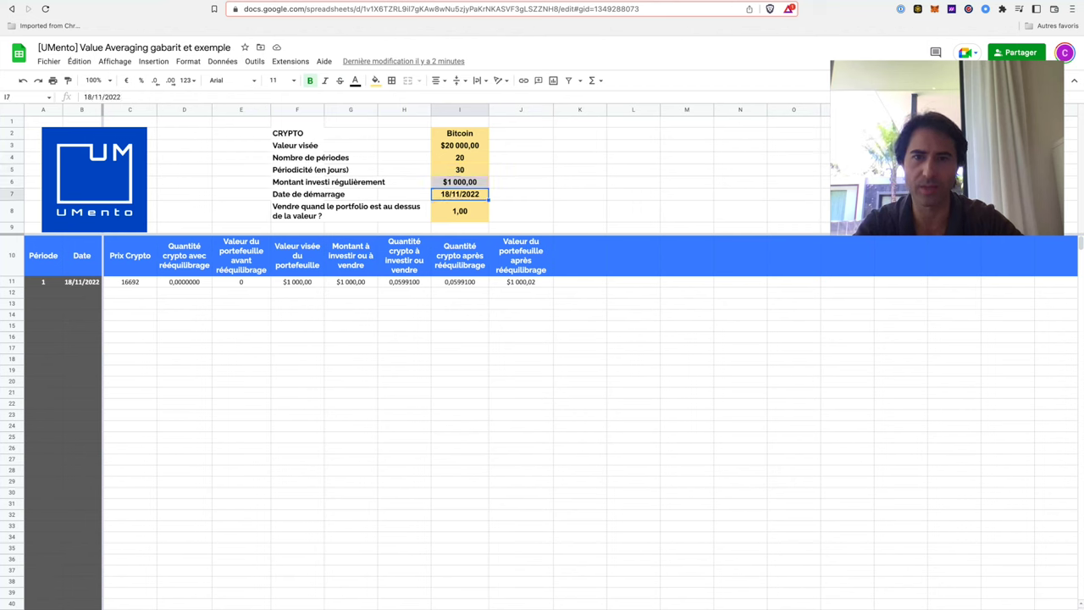
{"action": "left_click", "coordinate": [460, 211]}
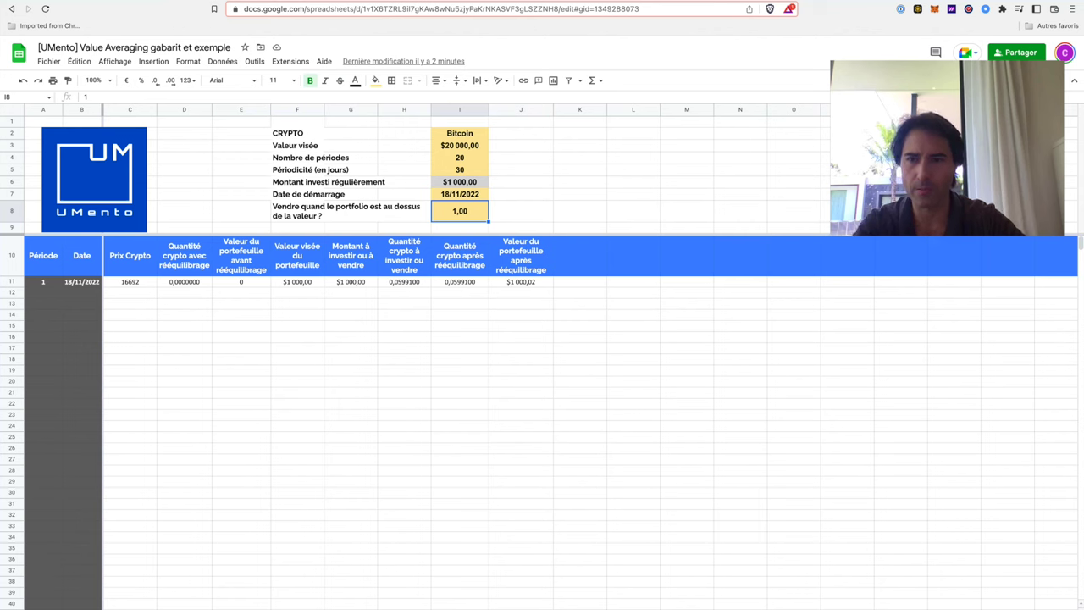
Try a crypto price of 200 for period 1 in the 18/11/2022 Bitcoin sheet and undo the change.
{"action": "left_click", "coordinate": [130, 282]}
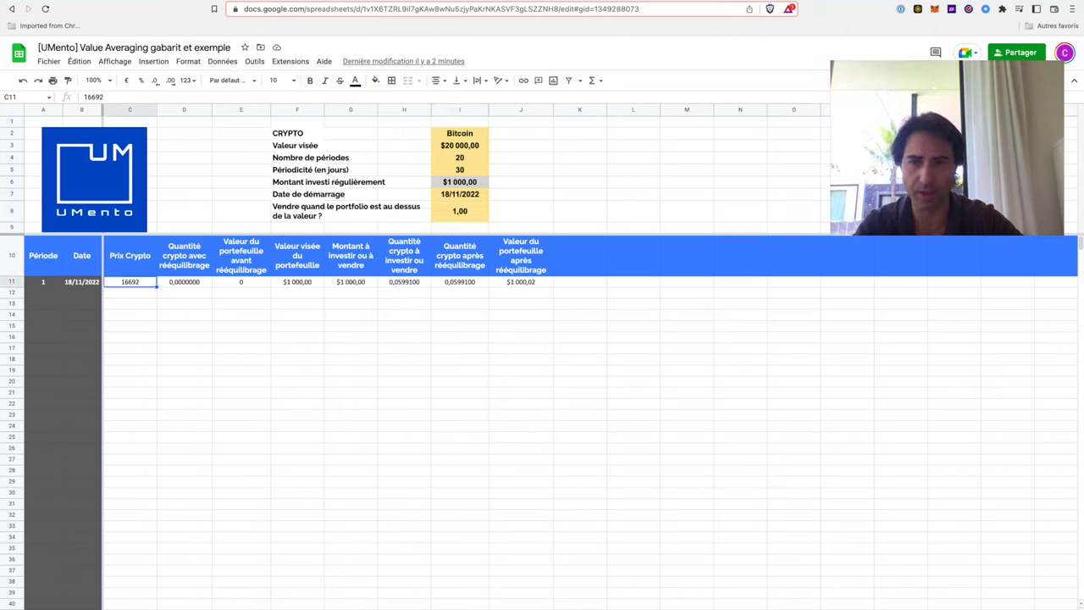
{"action": "type", "text": "200"}
{"action": "key", "text": "Return"}
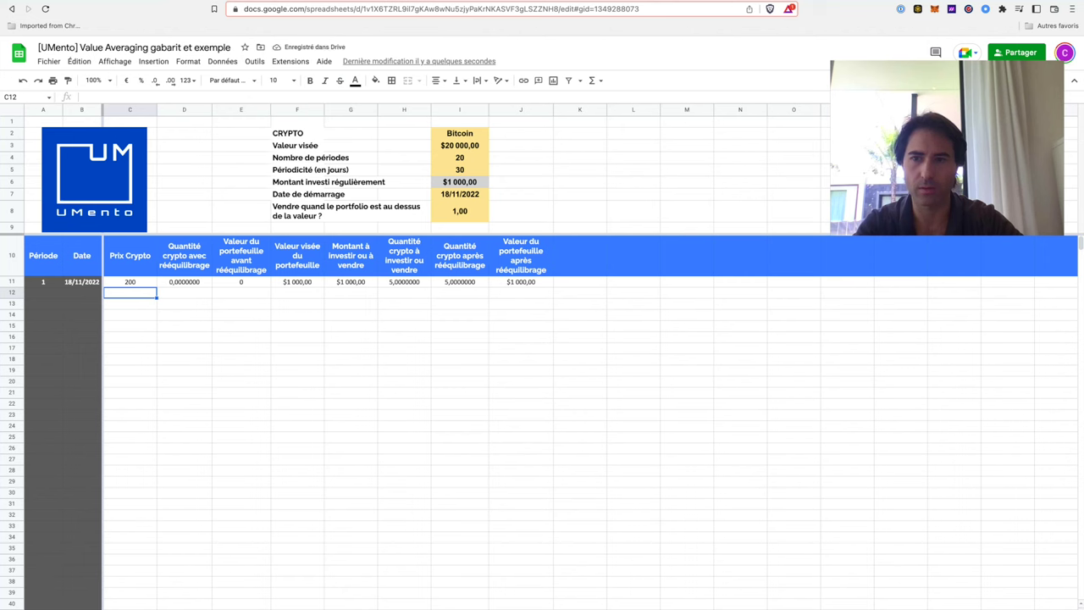
{"action": "key", "text": "super+z"}
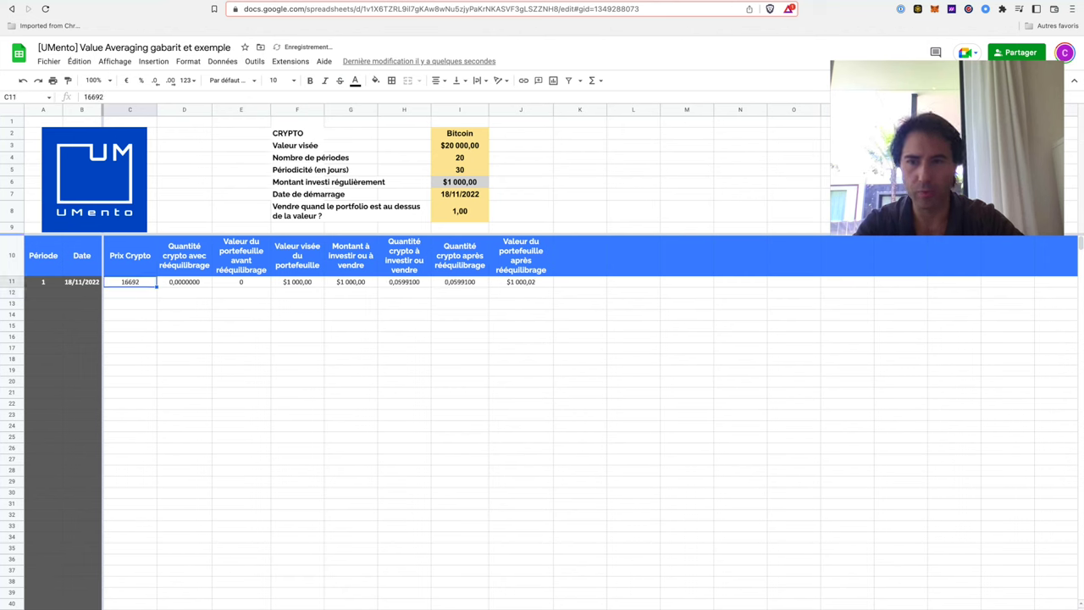
Copy the entire period 2 row from the 16/05/2018 Bitcoin example into row 12 of the 18/11/2022 Bitcoin sheet.
{"action": "key", "text": "alt+Down"}
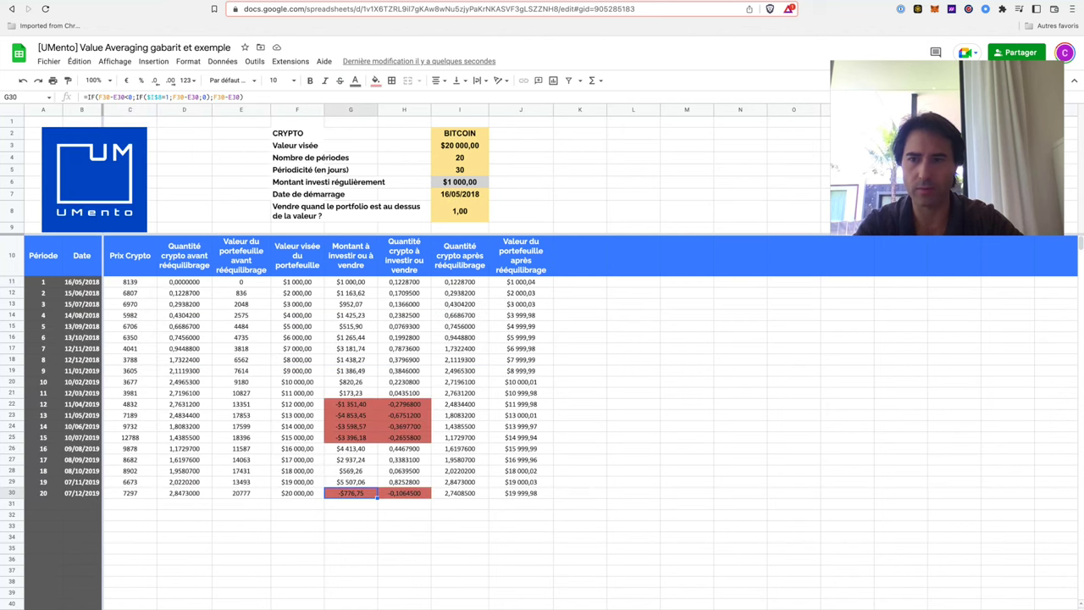
{"action": "left_click", "coordinate": [11, 293]}
{"action": "key", "text": "super+c"}
{"action": "key", "text": "alt+Up"}
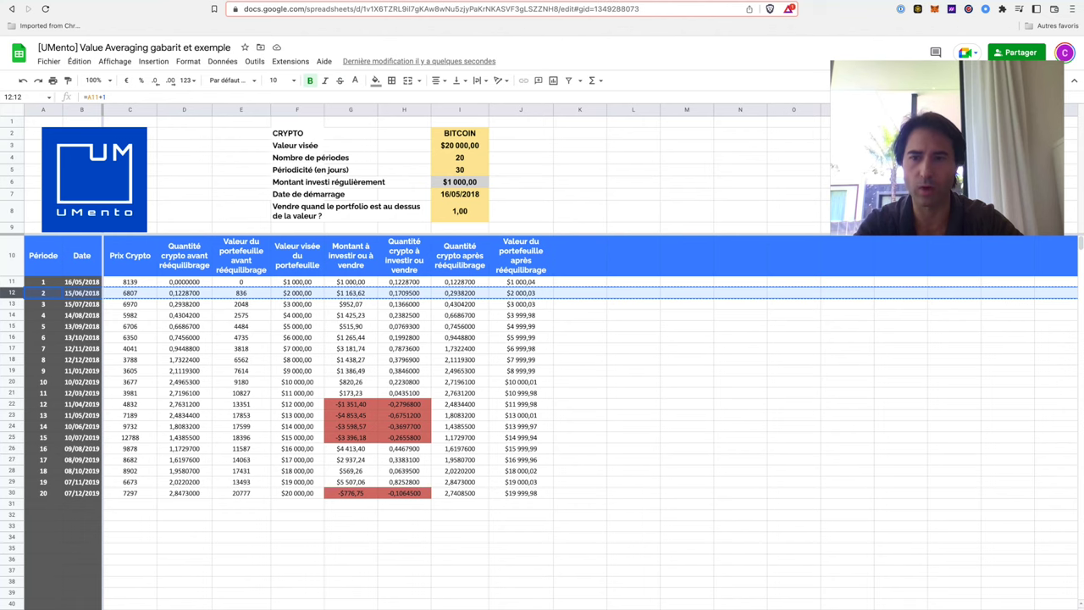
{"action": "left_click", "coordinate": [12, 293]}
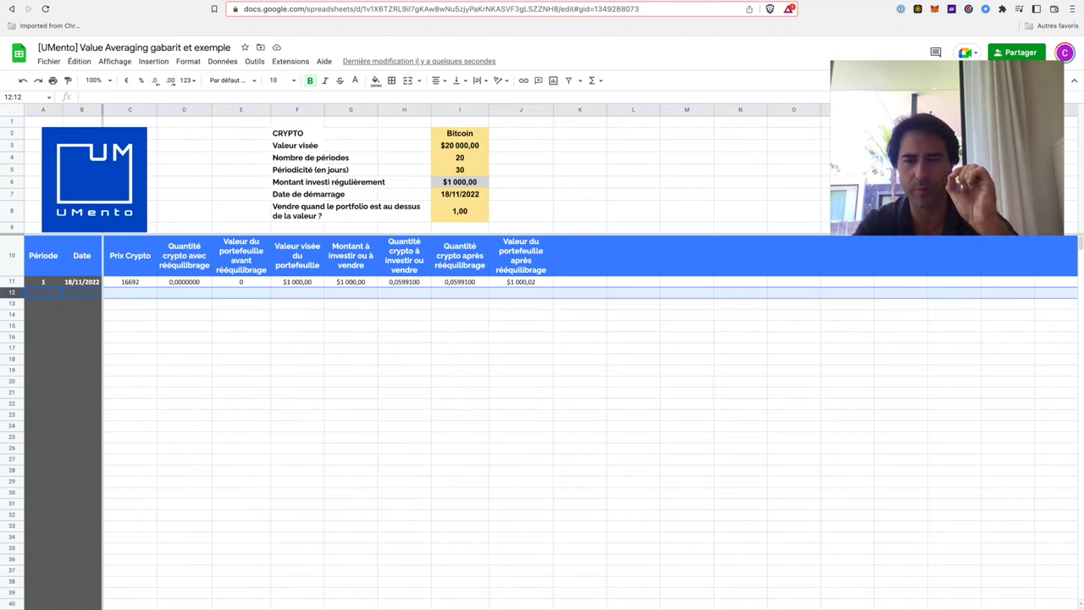
{"action": "key", "text": "ctrl+v"}
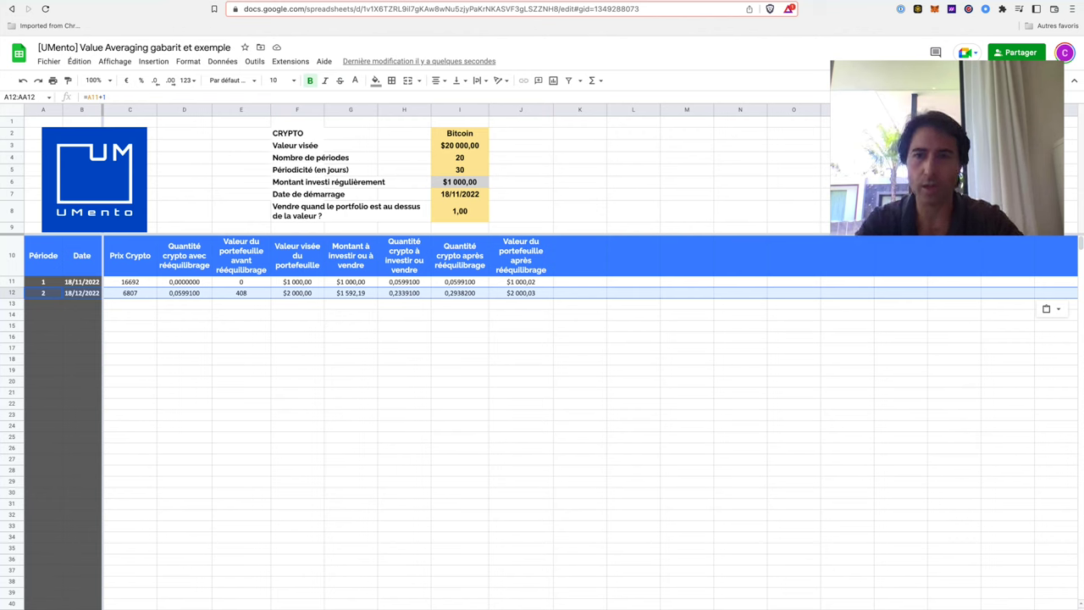
{"action": "left_click", "coordinate": [460, 158]}
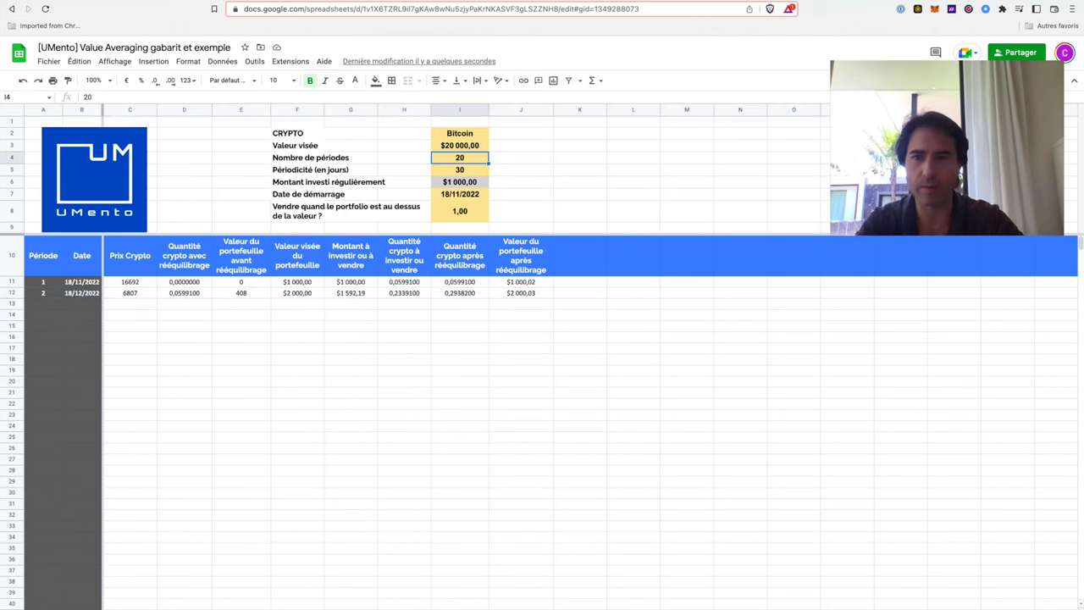
{"action": "left_click", "coordinate": [43, 293]}
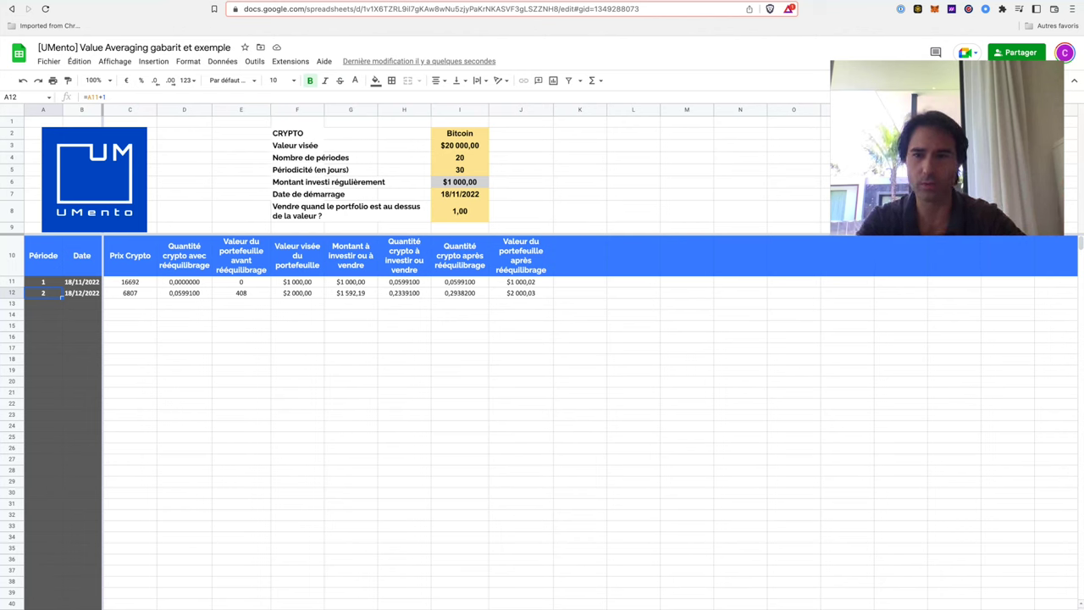
Switch to the MindMeister mind map and review the "S'arrêter au montant visé" and "Décider de vendre ou pas" topics under the concrete examples branch.
{"action": "key", "text": "ctrl+Tab"}
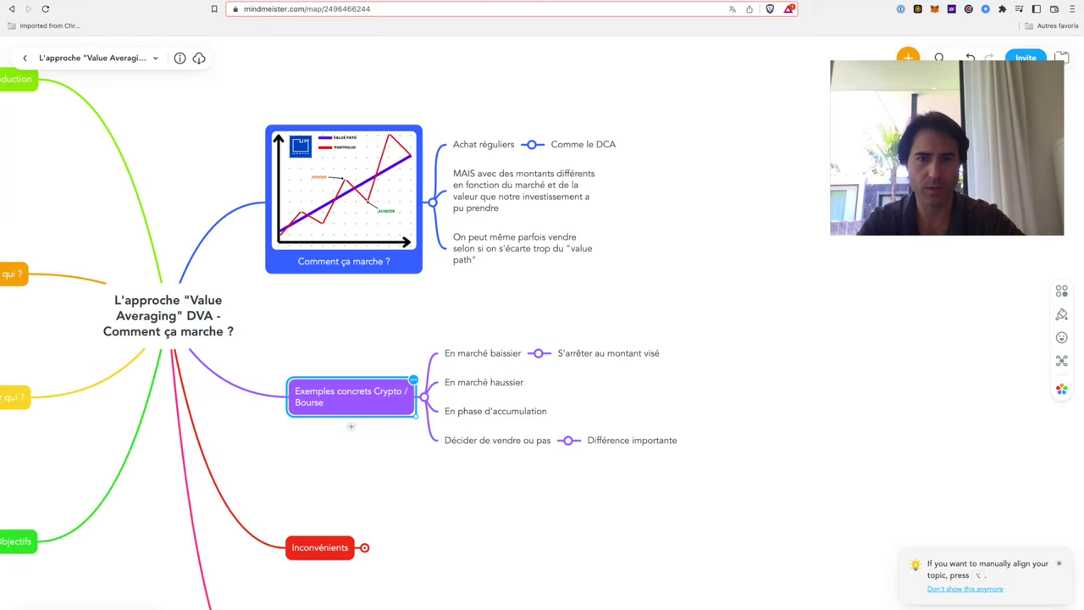
{"action": "scroll", "coordinate": [474, 325], "scroll_direction": "down", "scroll_amount": 2}
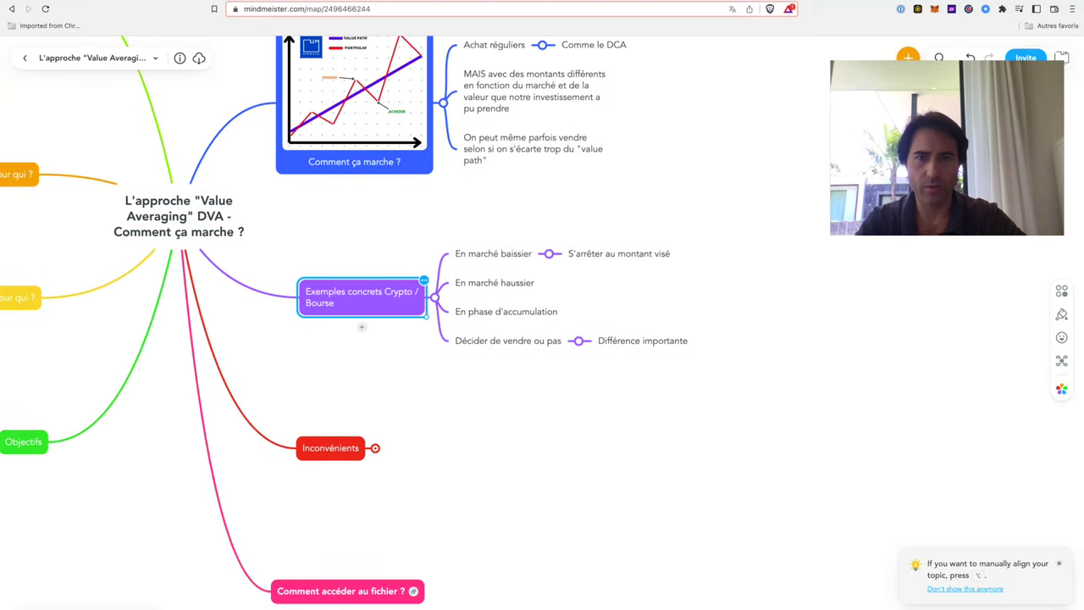
{"action": "key", "text": "Right"}
{"action": "key", "text": "Right"}
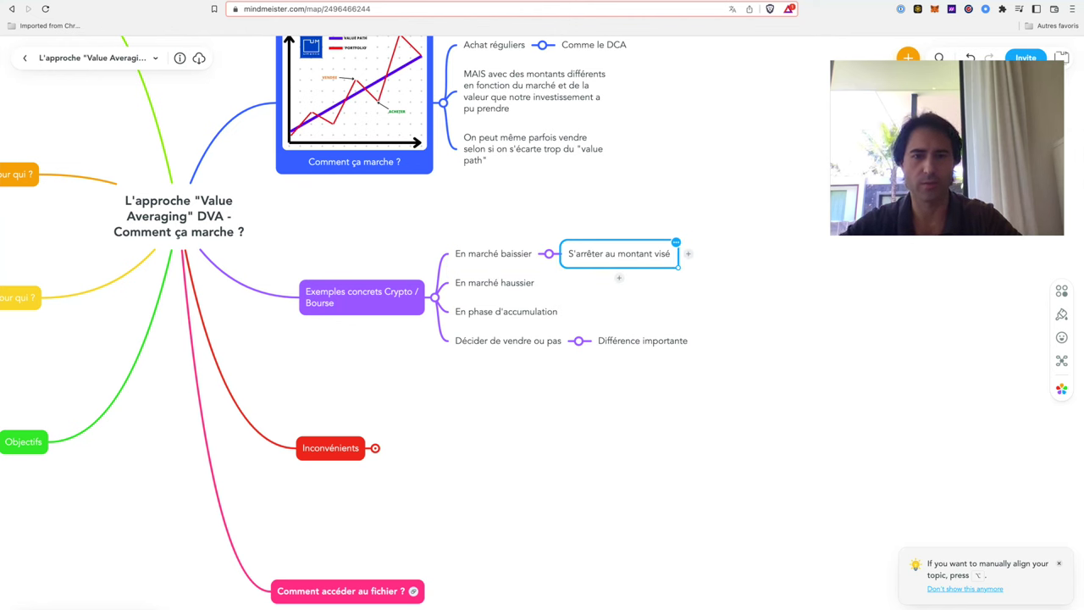
{"action": "left_click", "coordinate": [508, 340]}
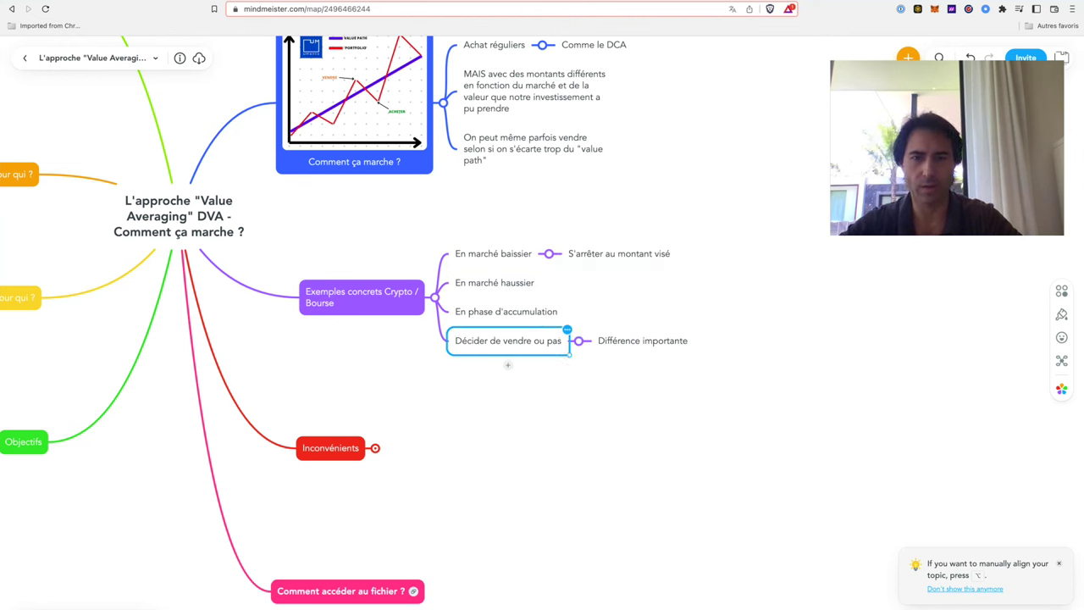
Expand the "Inconvénients" branch and go through its topics on extra work, uncertain total investment and the risk of investing more than planned.
{"action": "left_click", "coordinate": [330, 448]}
{"action": "key", "text": "space"}
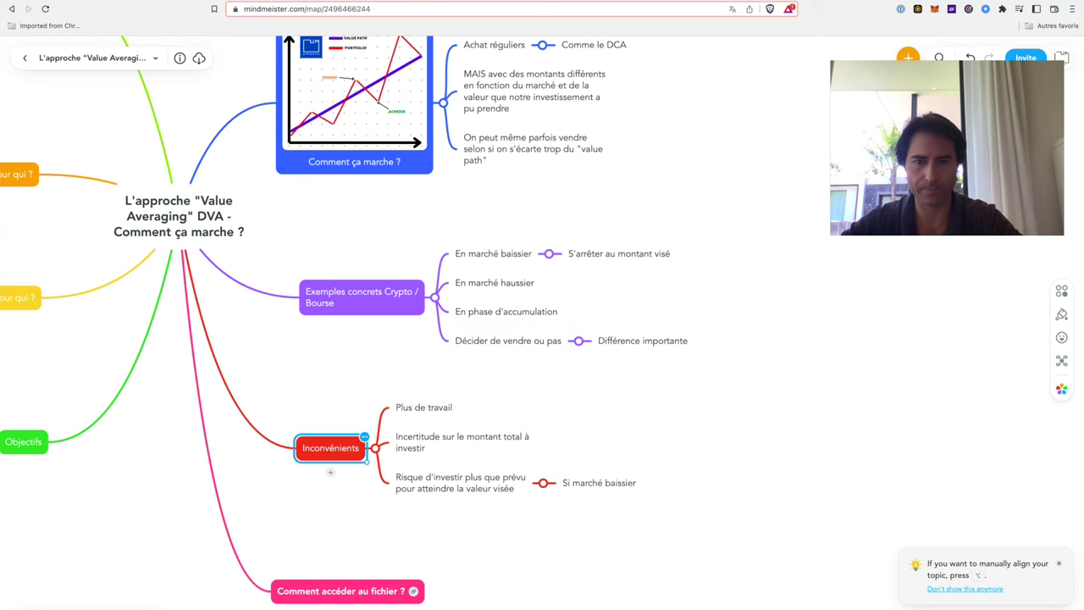
{"action": "left_click", "coordinate": [423, 407]}
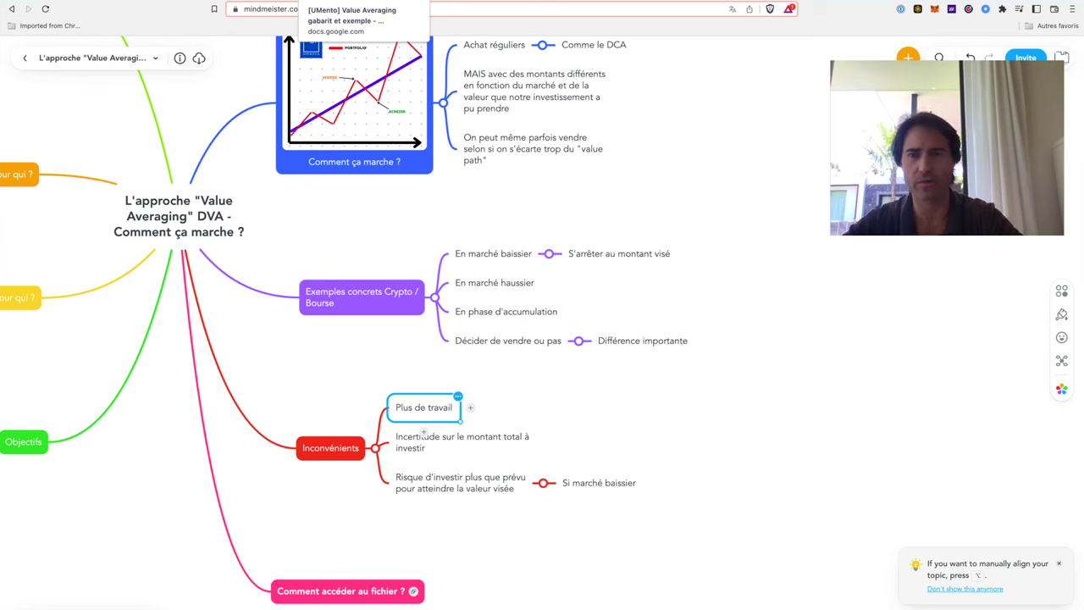
{"action": "left_click", "coordinate": [424, 433]}
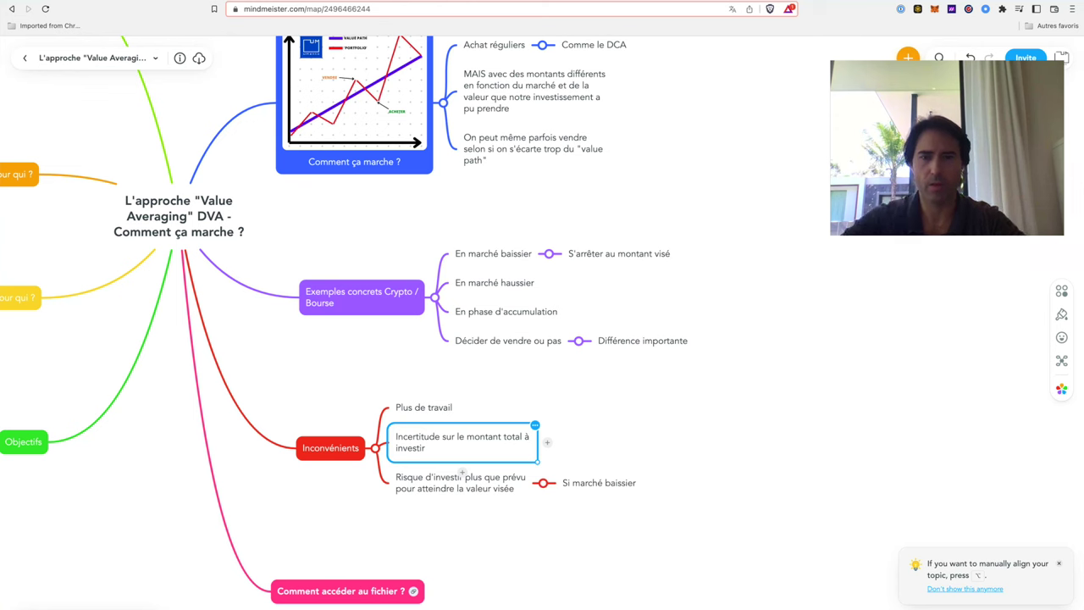
{"action": "left_click", "coordinate": [460, 482]}
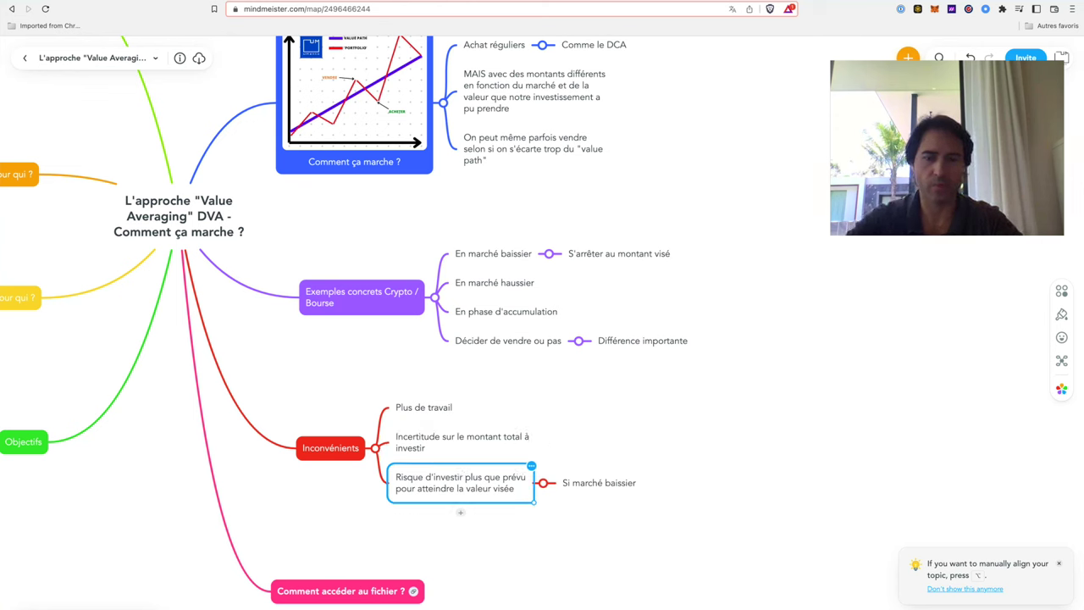
{"action": "key", "text": "Escape"}
{"action": "scroll", "coordinate": [542, 322], "scroll_direction": "down", "scroll_amount": 3}
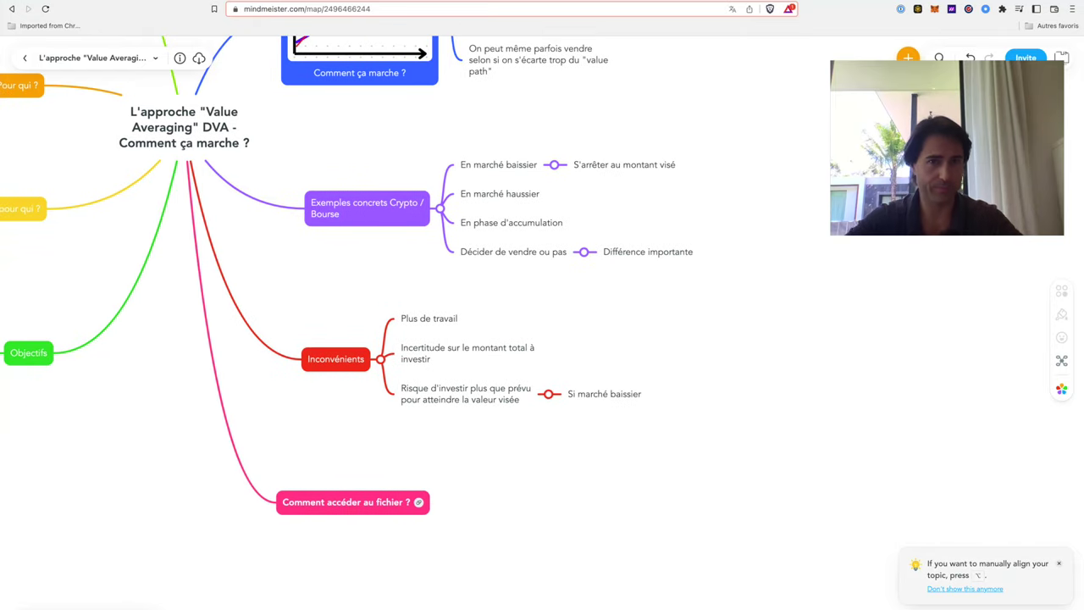